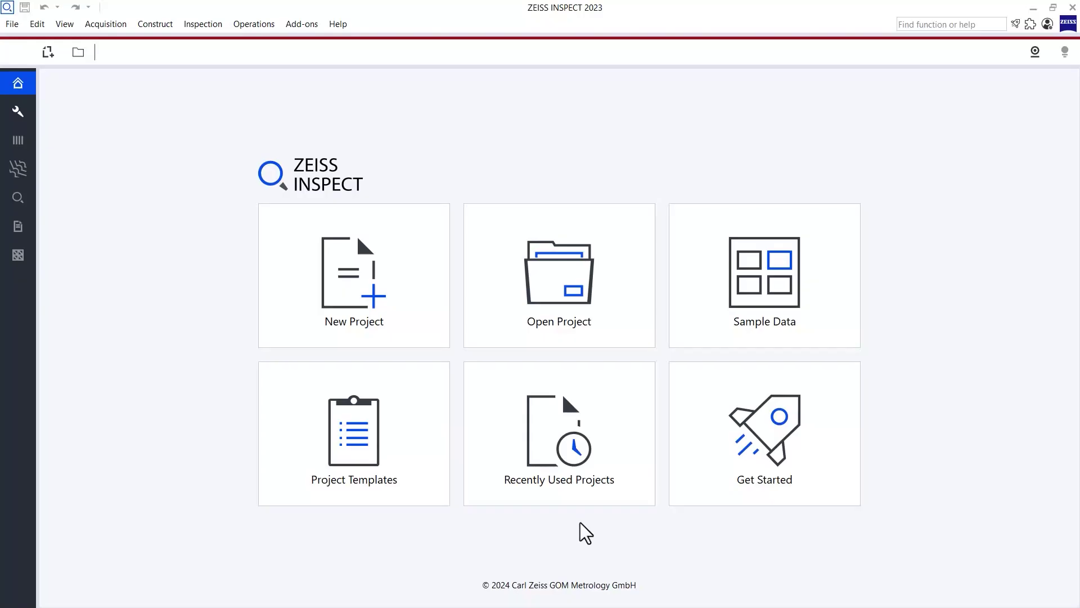
Step: Open the Weld Check project template showing Weld 1 (ISO 5817 - B)
{"action": "left_click", "coordinate": [400, 453]}
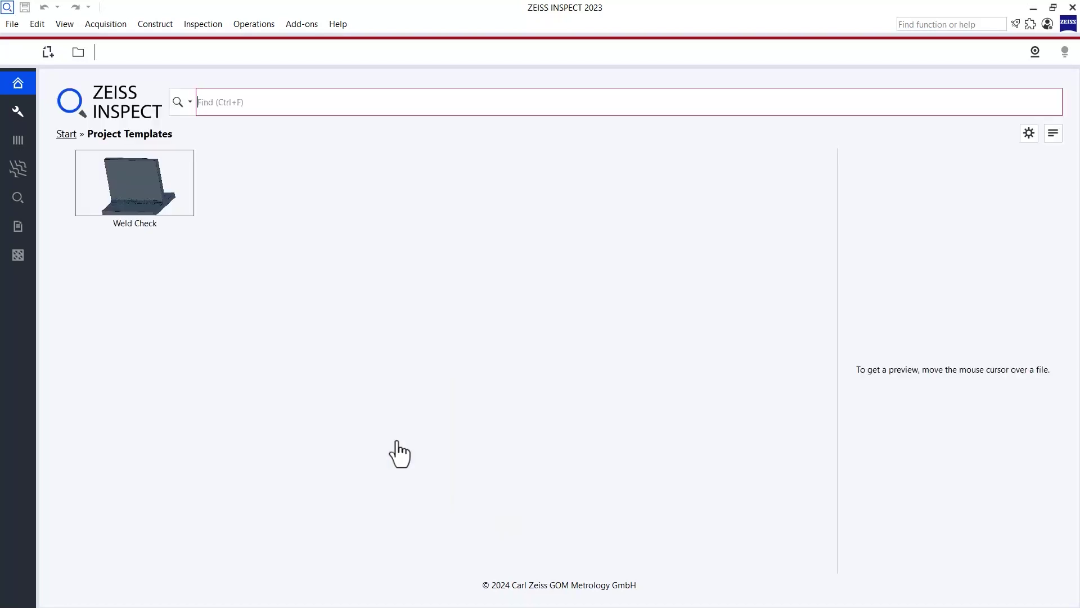
{"action": "left_click", "coordinate": [155, 199]}
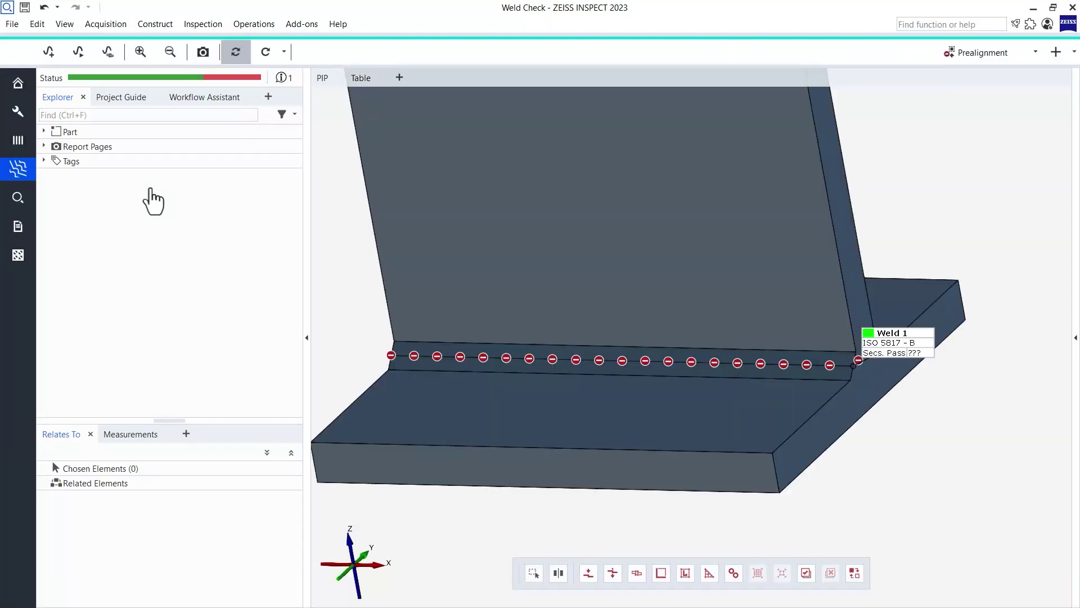
Step: Replace the part's data with Mesh 1.g3d and move the Weld 1 label onto the upright wall
{"action": "key", "text": "alt+Tab"}
{"action": "left_click", "coordinate": [209, 330]}
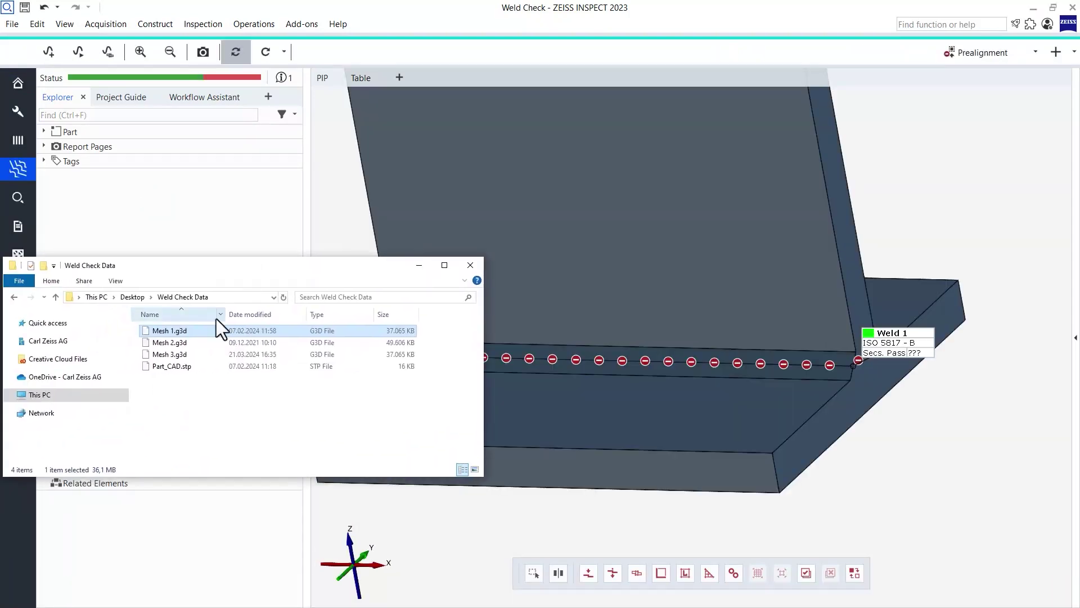
{"action": "left_click_drag", "start_coordinate": [169, 330], "coordinate": [683, 281]}
{"action": "left_click", "coordinate": [582, 292]}
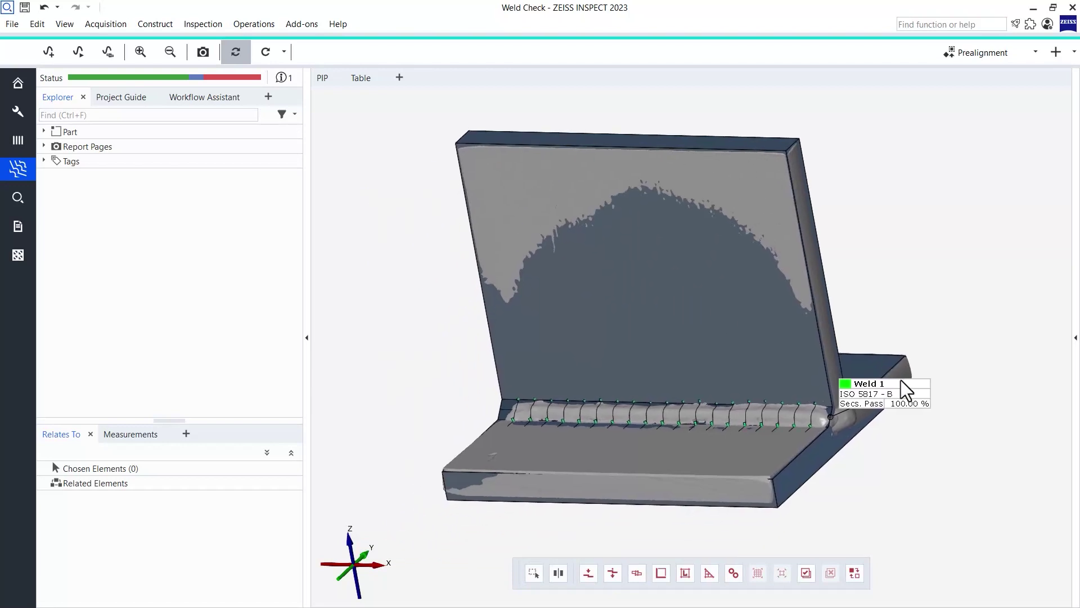
{"action": "left_click_drag", "start_coordinate": [904, 386], "coordinate": [713, 290]}
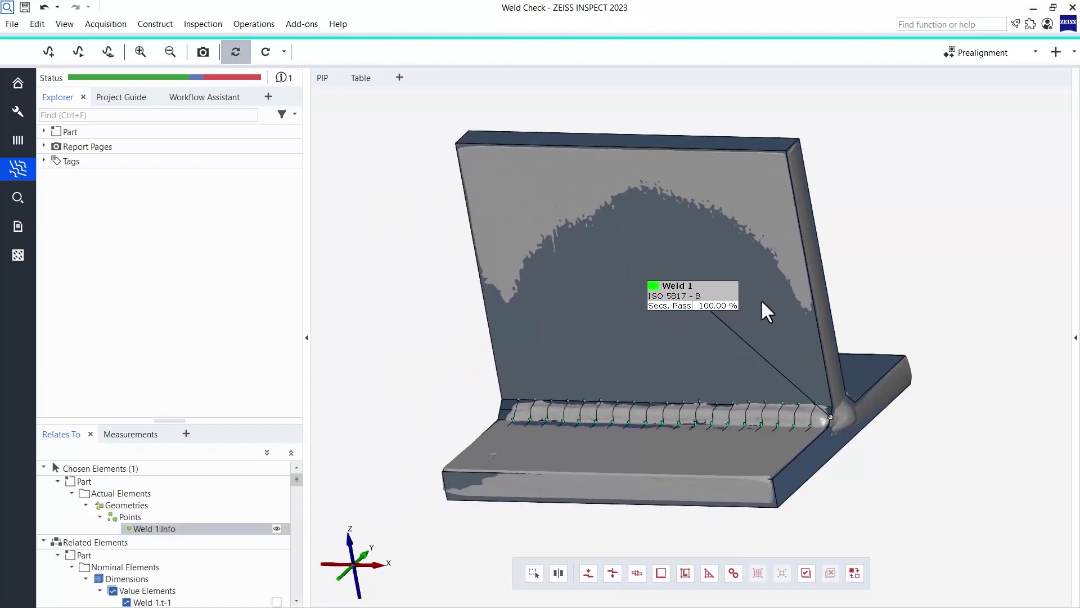
Step: Run Recalculate Project With Report Pages, dropping Weld 1 to 35.00 % sections passed
{"action": "left_click", "coordinate": [286, 51]}
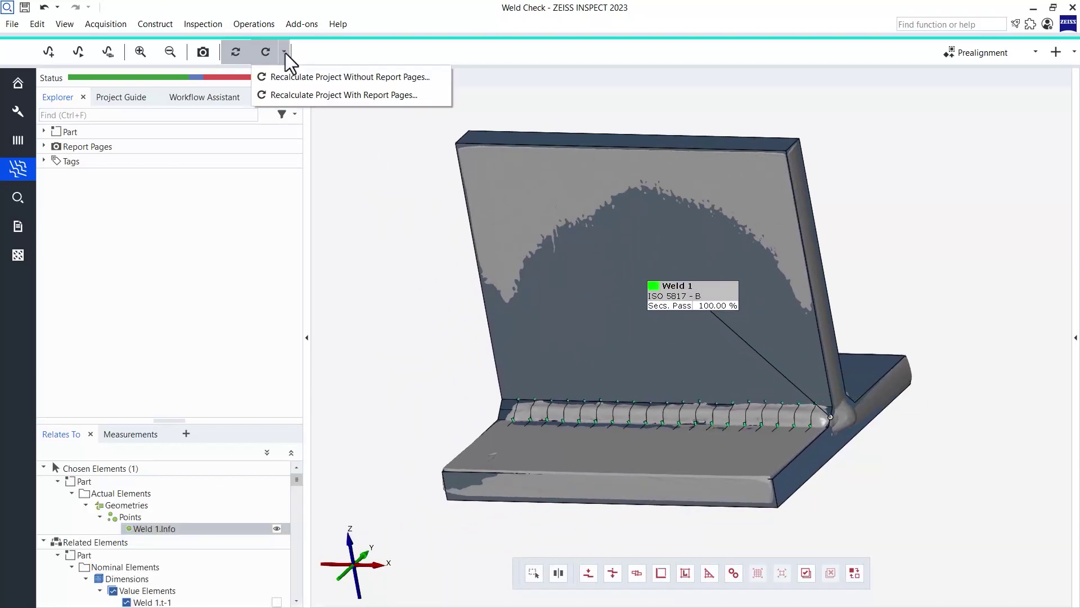
{"action": "left_click", "coordinate": [364, 96]}
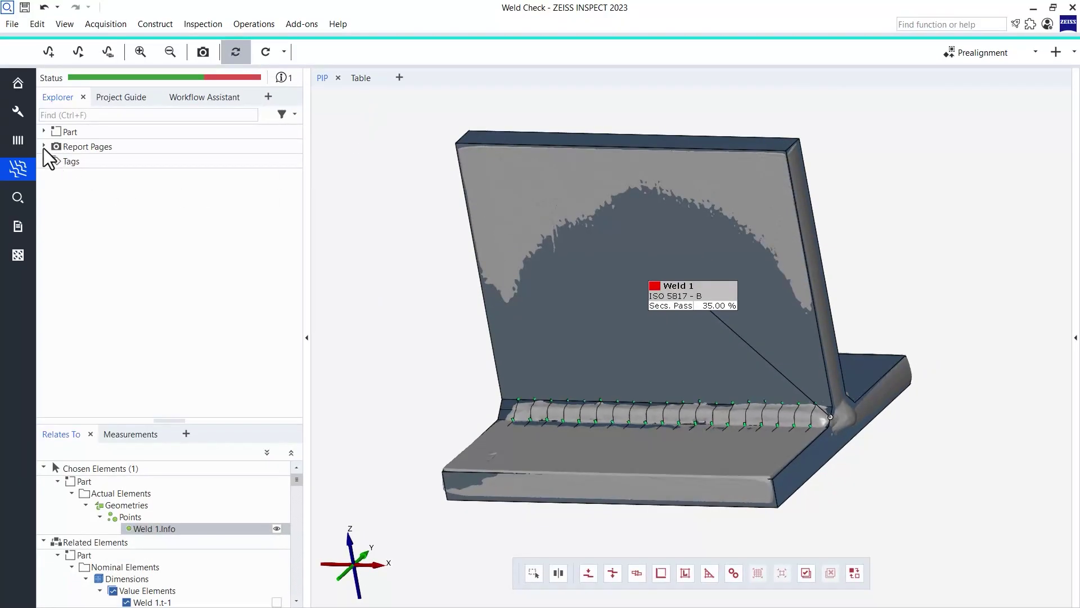
Step: Start a full-screen presentation of the Weld 1 report page from the beginning
{"action": "left_click", "coordinate": [44, 146]}
{"action": "left_click", "coordinate": [58, 160]}
{"action": "left_click", "coordinate": [100, 159]}
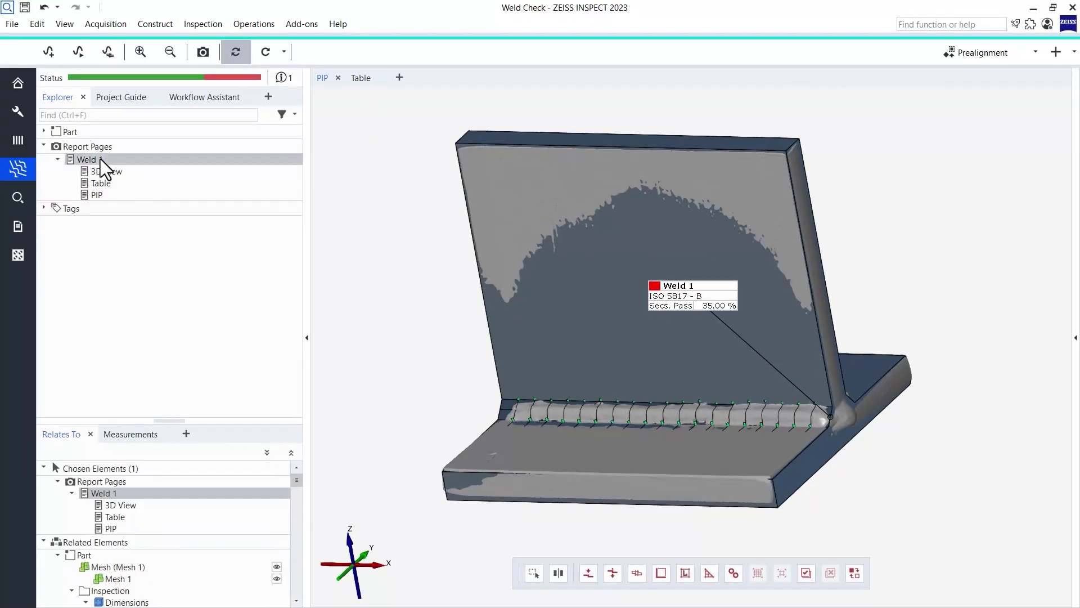
{"action": "right_click", "coordinate": [100, 158]}
{"action": "mouse_move", "coordinate": [202, 319]}
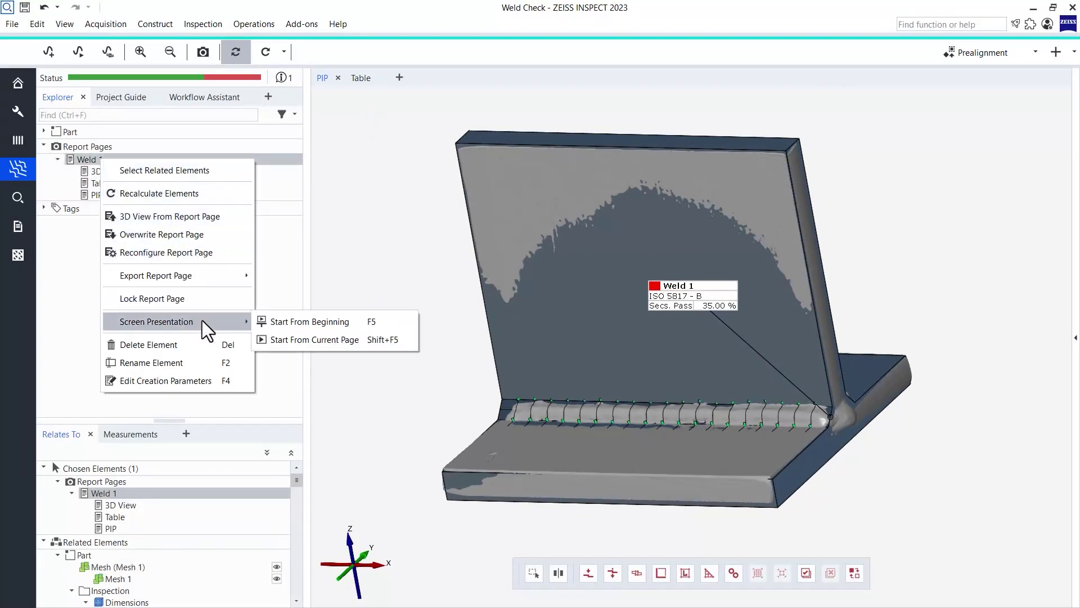
{"action": "left_click", "coordinate": [298, 323]}
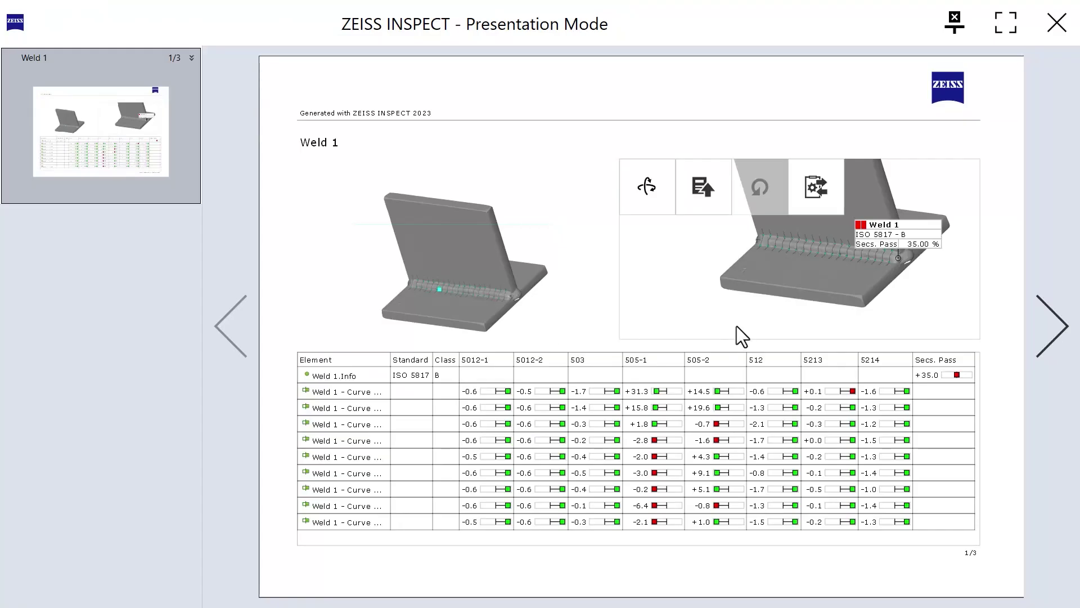
Step: Page forward to page three, back to page one, then exit the presentation
{"action": "left_click", "coordinate": [1061, 330]}
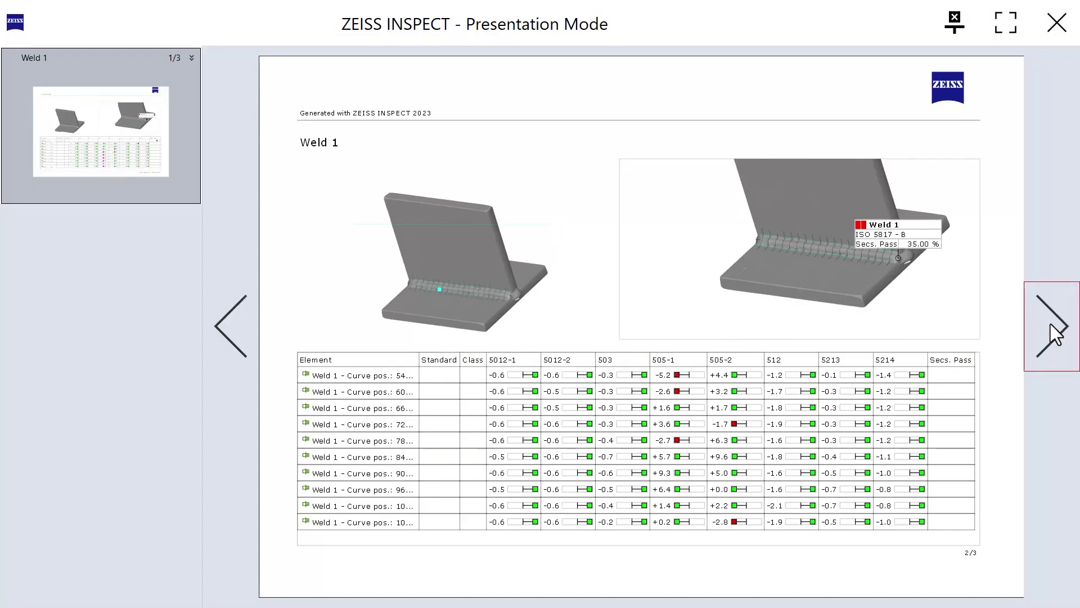
{"action": "left_click", "coordinate": [1056, 336]}
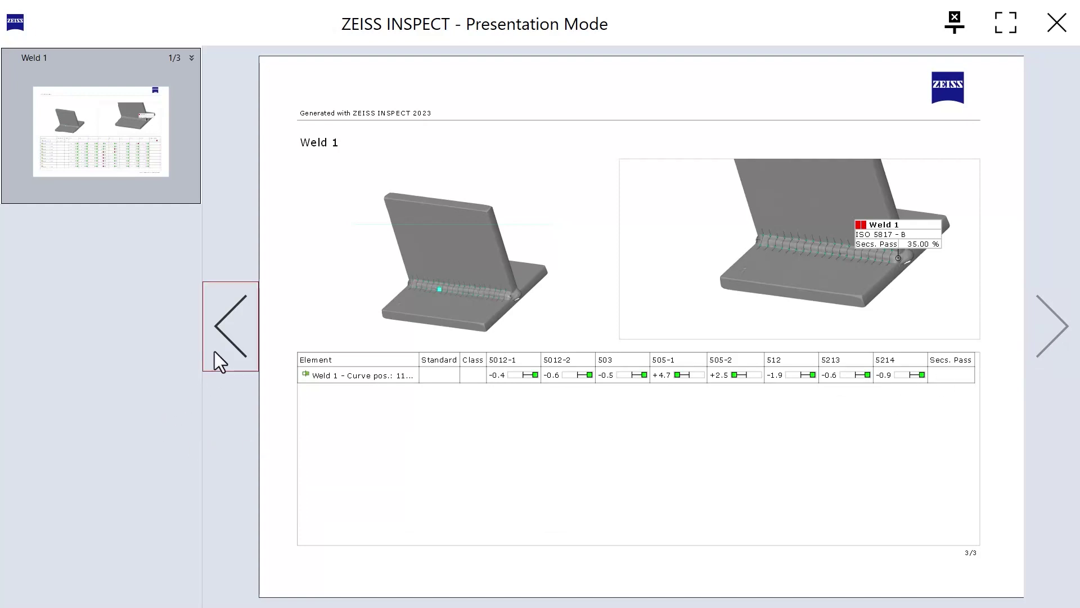
{"action": "left_click", "coordinate": [225, 333]}
{"action": "left_click", "coordinate": [225, 333]}
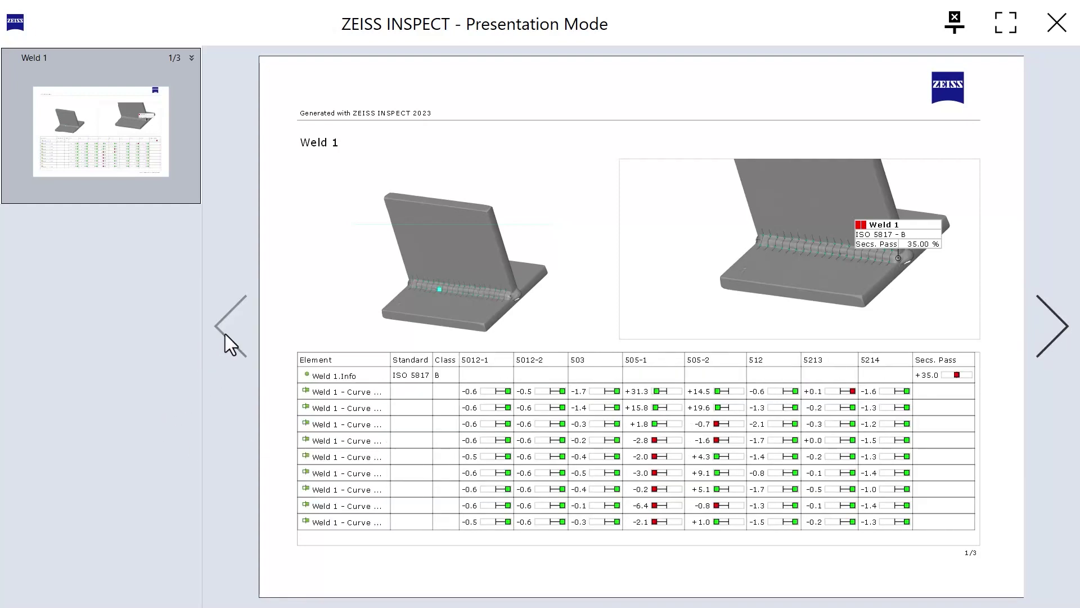
{"action": "left_click", "coordinate": [958, 14]}
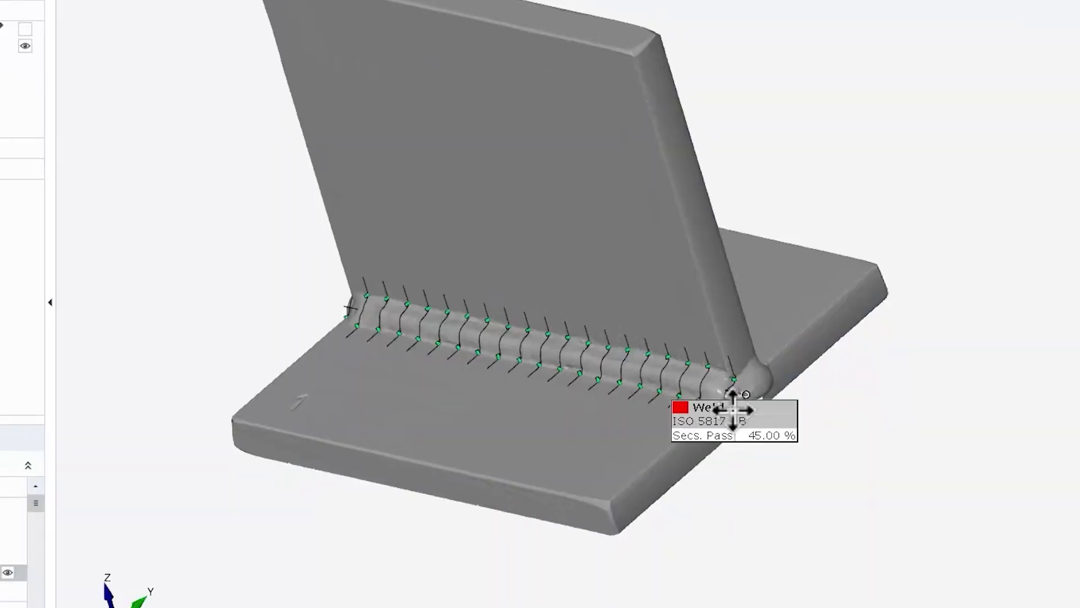
Step: Drag the Weld 1 label (45 % passed) up beside the upright wall
{"action": "left_click_drag", "start_coordinate": [731, 414], "coordinate": [714, 280]}
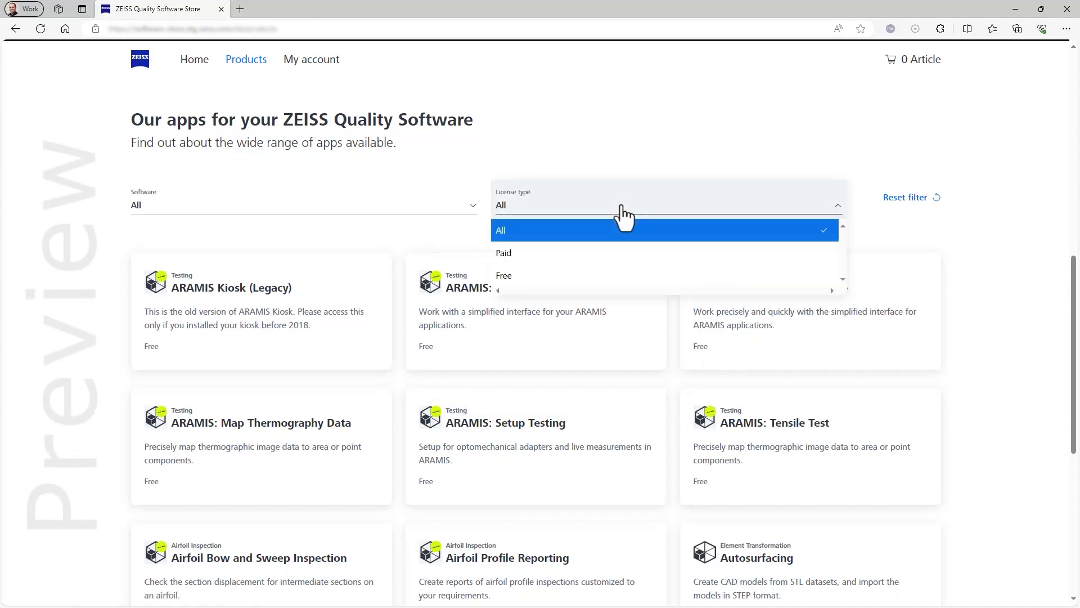
Step: Set the Products page License type filter to Paid
{"action": "left_click", "coordinate": [610, 253]}
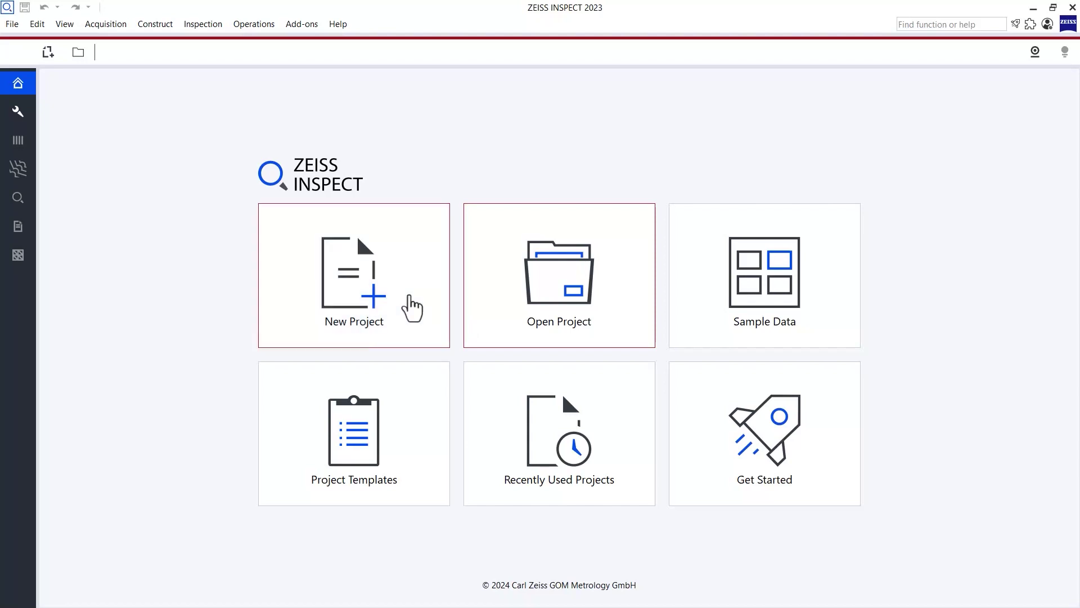
Step: Create a blank New Project from the start screen
{"action": "left_click", "coordinate": [410, 297]}
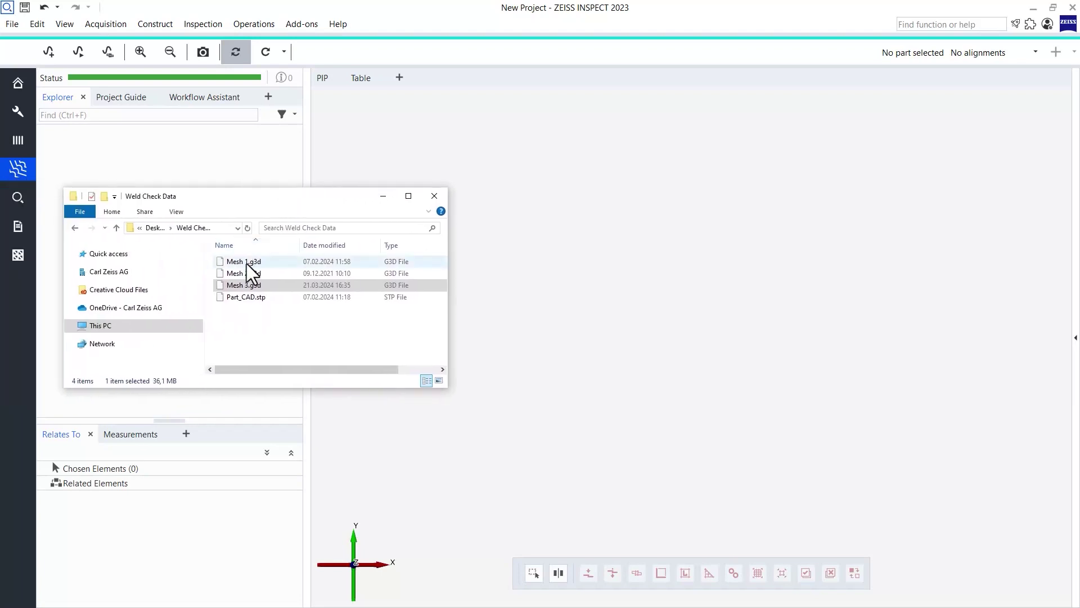
Step: Import Mesh 1.g3d as a new part and orbit to an oblique view of the weld
{"action": "left_click_drag", "start_coordinate": [551, 273], "coordinate": [593, 275]}
{"action": "left_click", "coordinate": [593, 275]}
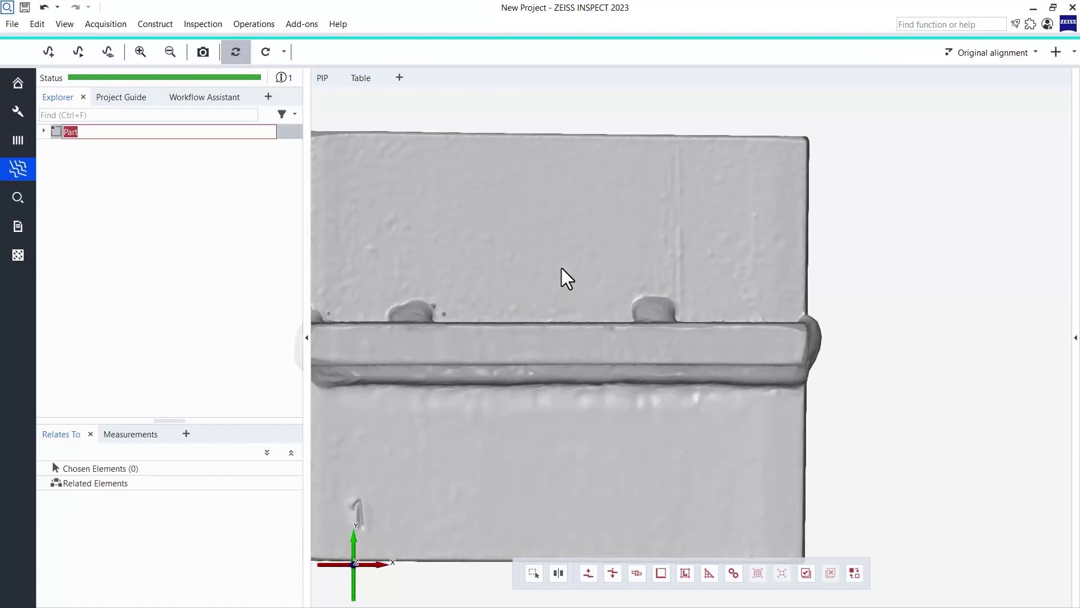
{"action": "left_click_drag", "start_coordinate": [526, 458], "coordinate": [687, 288]}
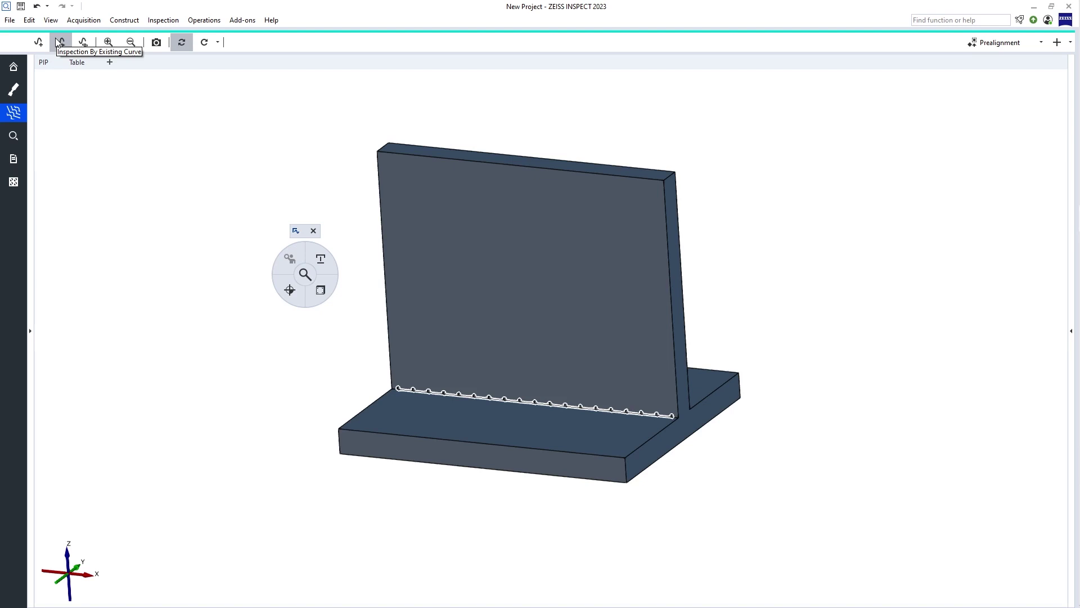
Step: Create a section on Plane 1 at the boss's base, lassoing the mesh with Select Through Surface
{"action": "left_click", "coordinate": [59, 42]}
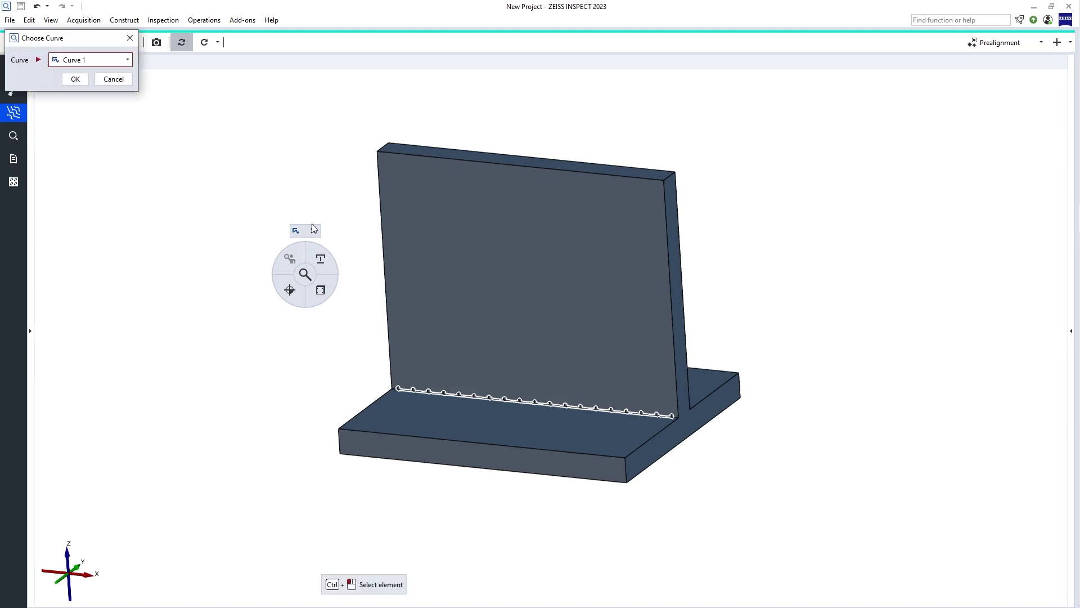
{"action": "scroll", "coordinate": [480, 446], "scroll_direction": "up", "scroll_amount": 5}
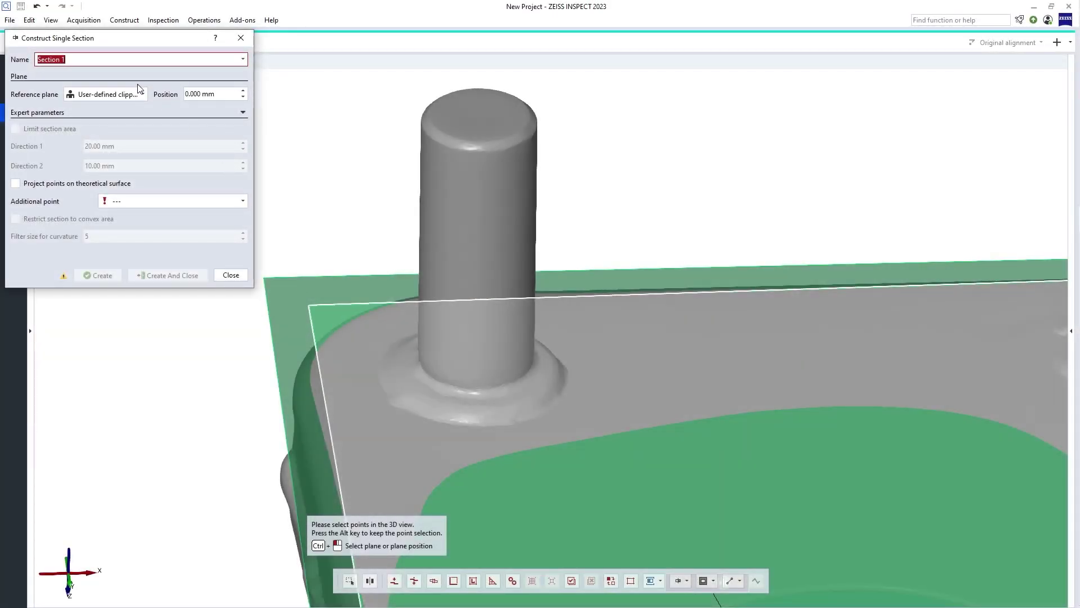
{"action": "left_click", "coordinate": [138, 94]}
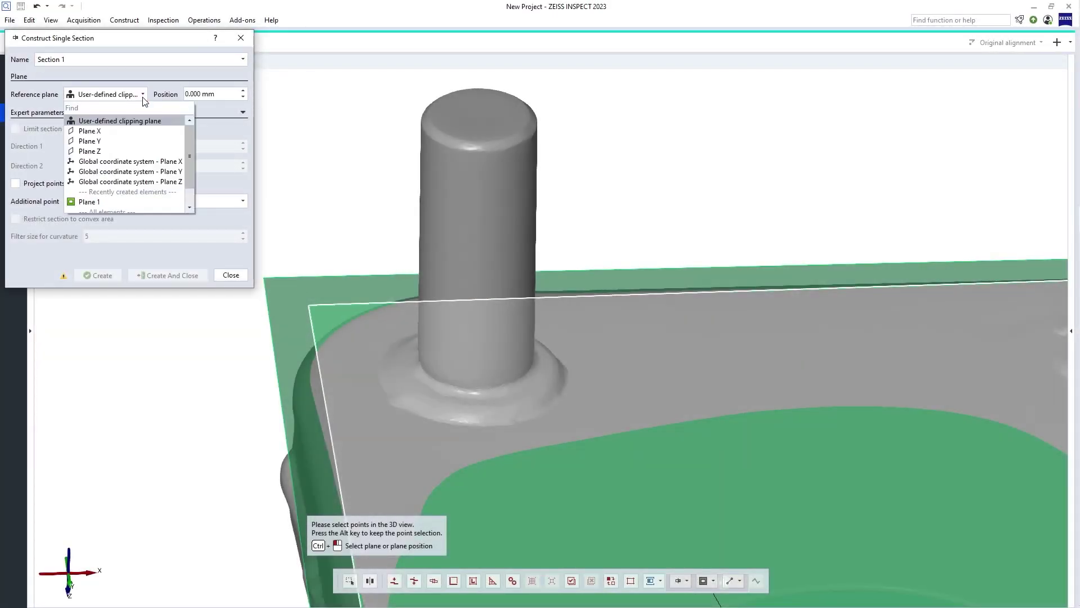
{"action": "left_click", "coordinate": [100, 199]}
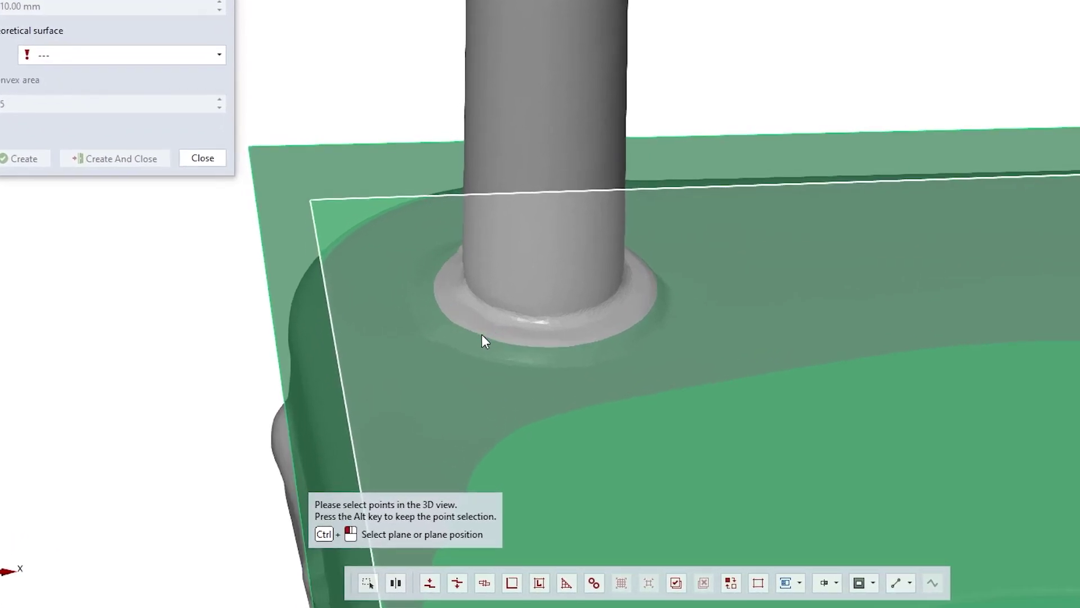
{"action": "left_click", "coordinate": [481, 335]}
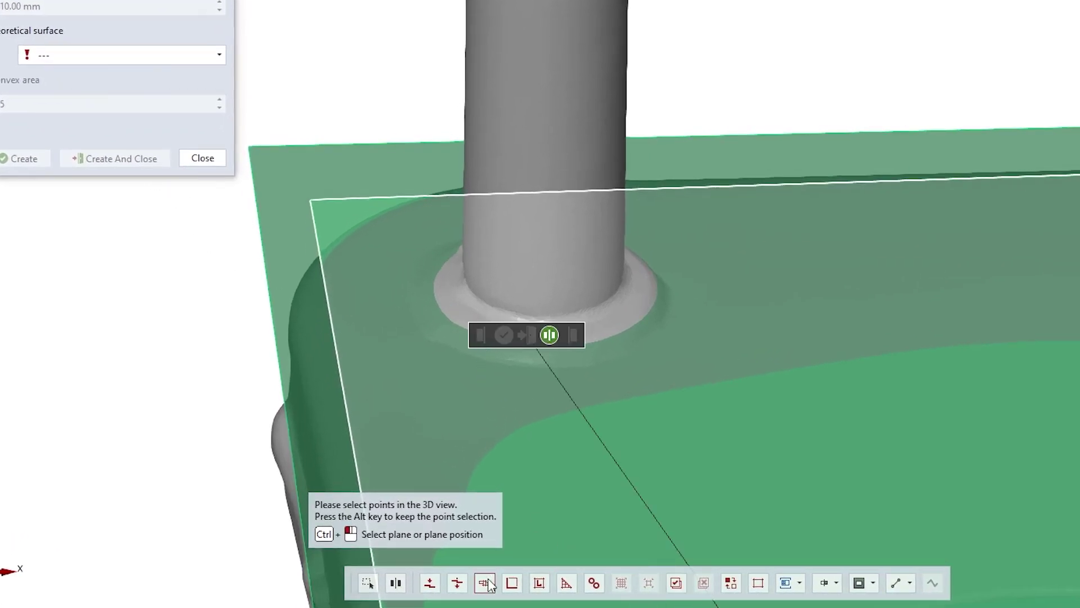
{"action": "left_click", "coordinate": [457, 582]}
{"action": "mouse_move", "coordinate": [787, 231]}
{"action": "left_mouse_down"}
{"action": "mouse_move", "coordinate": [695, 174]}
{"action": "mouse_move", "coordinate": [436, 137]}
{"action": "mouse_move", "coordinate": [323, 289]}
{"action": "mouse_move", "coordinate": [632, 437]}
{"action": "mouse_move", "coordinate": [761, 210]}
{"action": "left_mouse_up"}
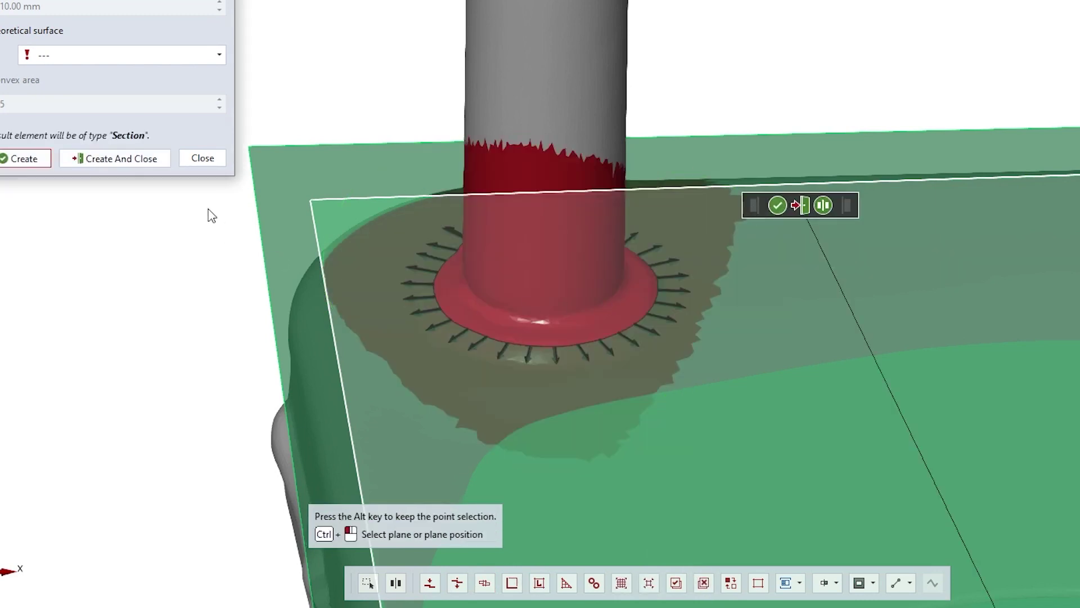
{"action": "left_click", "coordinate": [121, 158]}
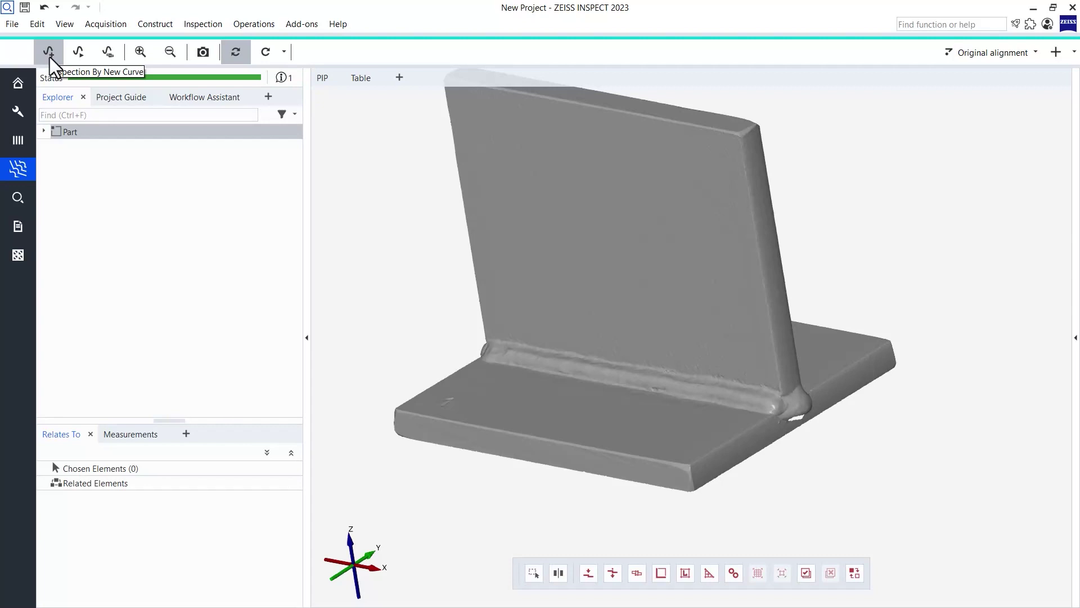
Step: Construct the Weld 1 curve by picking both ends of the weld seam on the mesh
{"action": "left_click", "coordinate": [50, 55]}
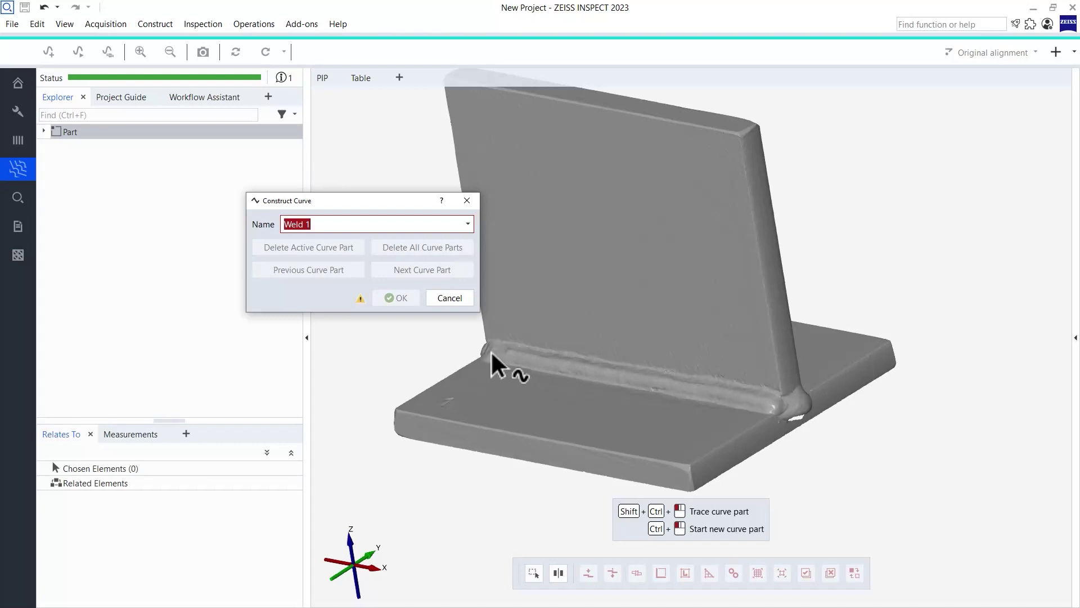
{"action": "left_click", "coordinate": [491, 352], "text": "ctrl"}
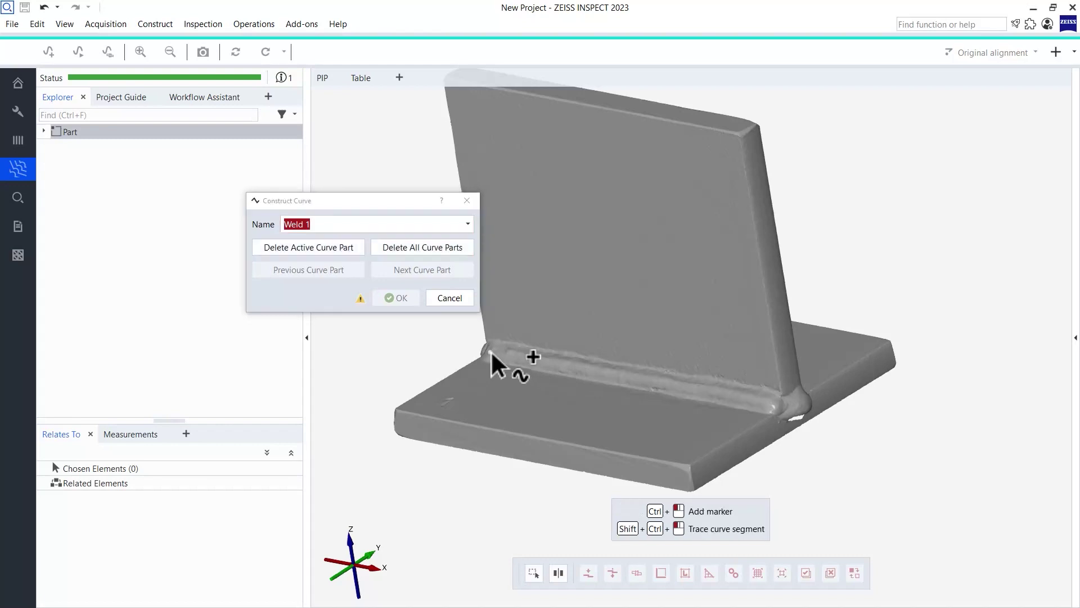
{"action": "left_click", "coordinate": [771, 402], "text": "ctrl"}
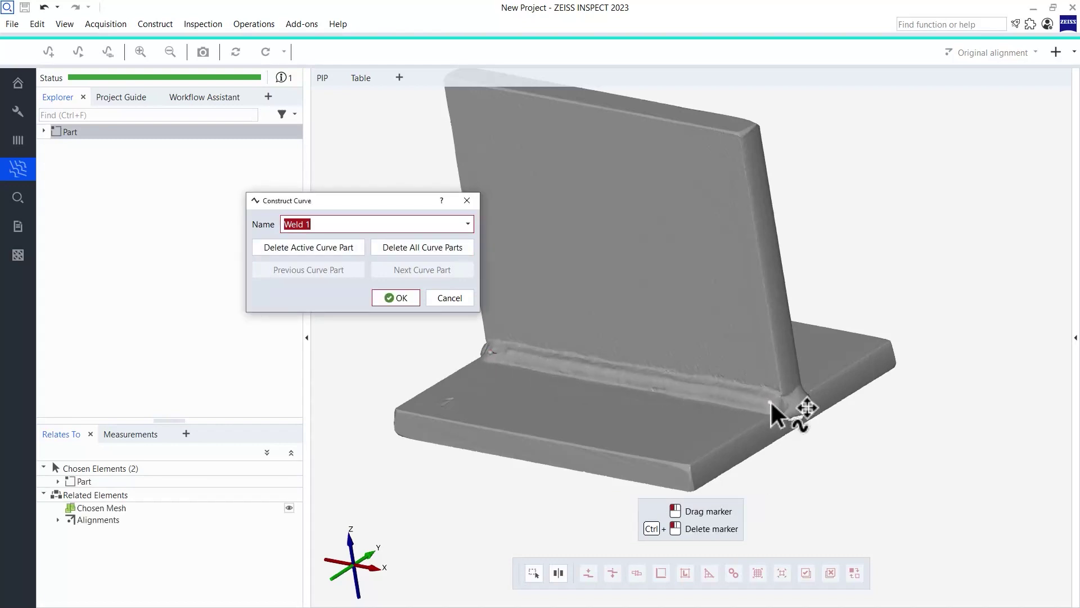
{"action": "left_click", "coordinate": [391, 300]}
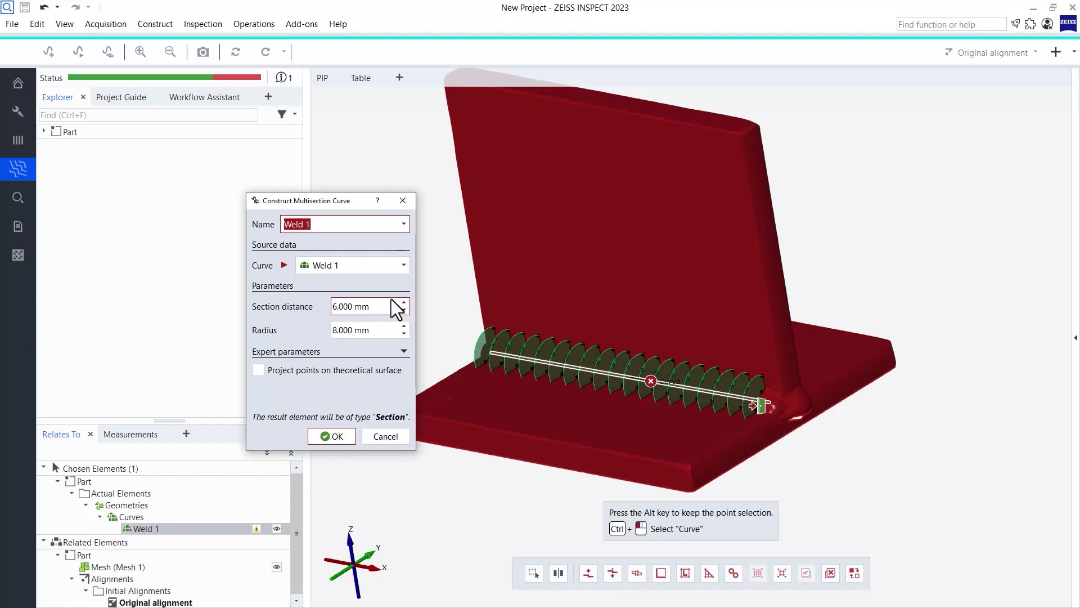
Step: Center the Weld 1 sections in view and raise the section distance to 10 mm
{"action": "scroll", "coordinate": [607, 406], "scroll_direction": "up", "scroll_amount": 4}
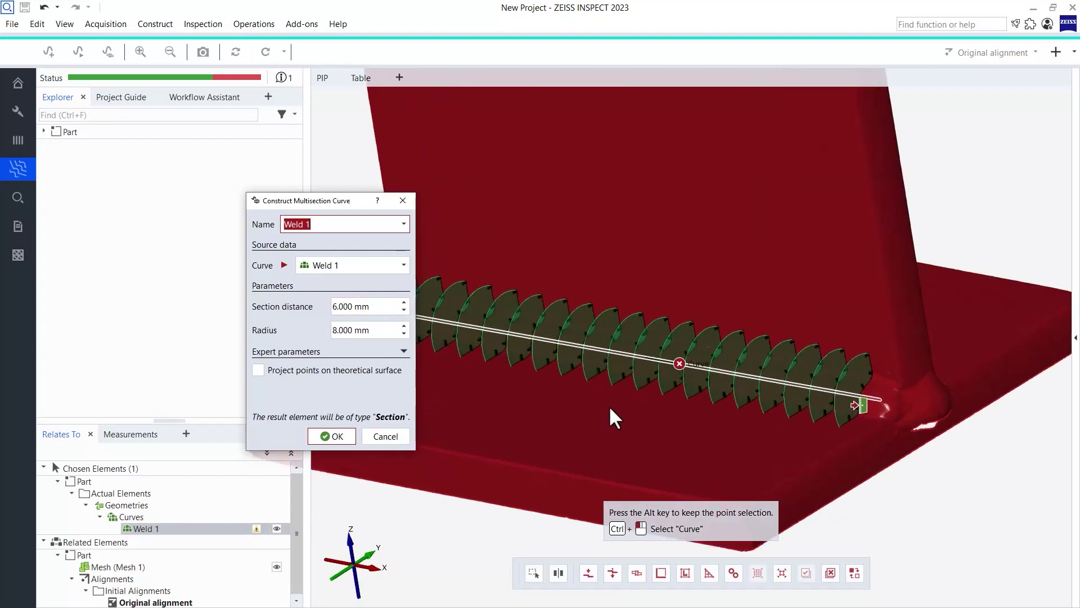
{"action": "right_click_drag", "start_coordinate": [604, 405], "coordinate": [687, 407]}
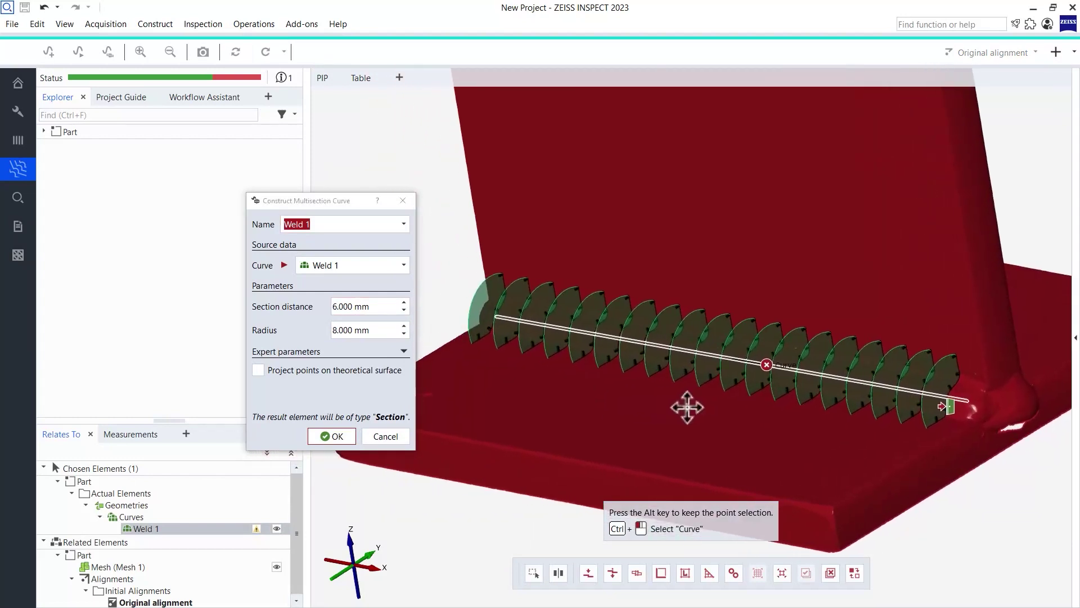
{"action": "scroll", "coordinate": [681, 401], "scroll_direction": "up", "scroll_amount": 2}
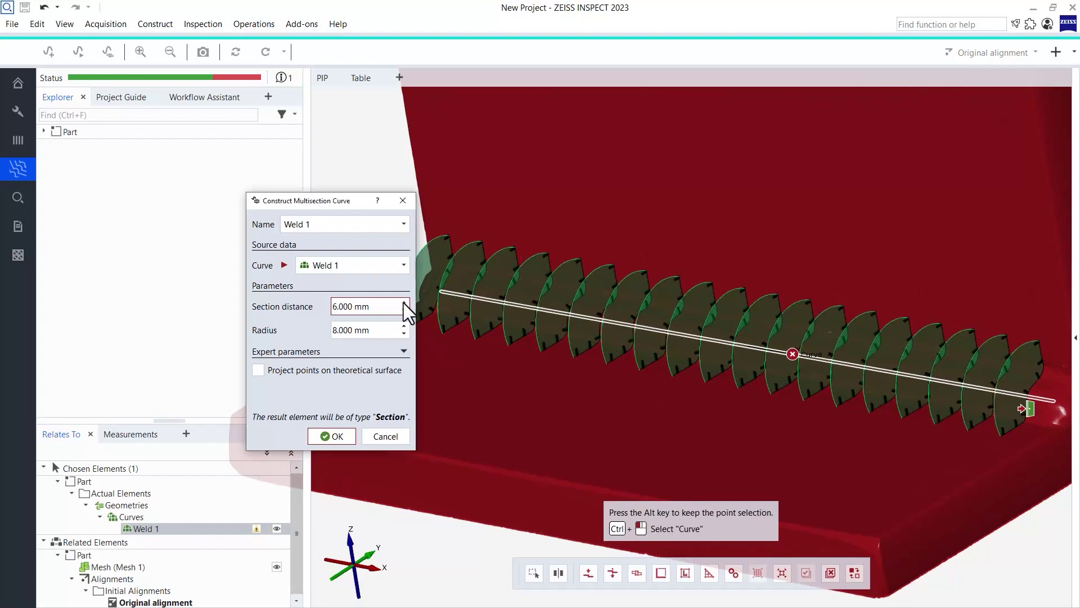
{"action": "left_click", "coordinate": [403, 303]}
{"action": "left_click", "coordinate": [403, 303]}
{"action": "left_click", "coordinate": [403, 302]}
{"action": "left_click", "coordinate": [404, 303]}
Step: Narrow the section distance to 5 mm, then 1 mm, then widen it to 3 mm
{"action": "left_click", "coordinate": [403, 311]}
{"action": "left_click", "coordinate": [403, 311]}
{"action": "left_click", "coordinate": [403, 310]}
{"action": "left_click", "coordinate": [403, 310]}
{"action": "left_click", "coordinate": [403, 310]}
{"action": "left_click", "coordinate": [403, 311]}
{"action": "left_click", "coordinate": [403, 311]}
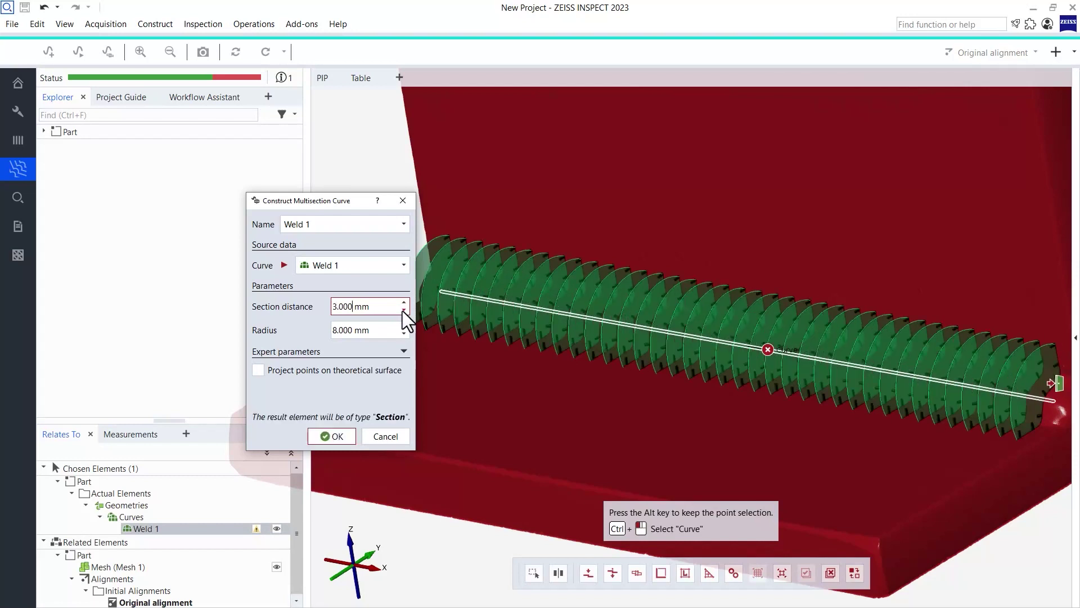
{"action": "left_click", "coordinate": [403, 311]}
{"action": "left_click", "coordinate": [402, 310]}
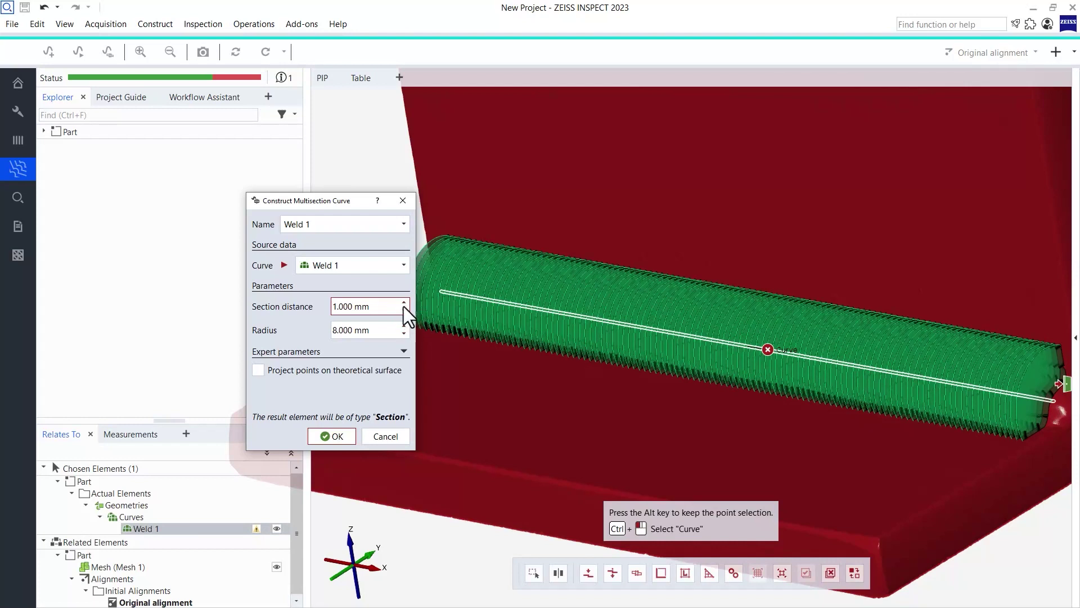
{"action": "left_click", "coordinate": [403, 302]}
{"action": "left_click", "coordinate": [404, 303]}
{"action": "left_click", "coordinate": [404, 303]}
{"action": "left_click", "coordinate": [404, 302]}
{"action": "left_click", "coordinate": [404, 302]}
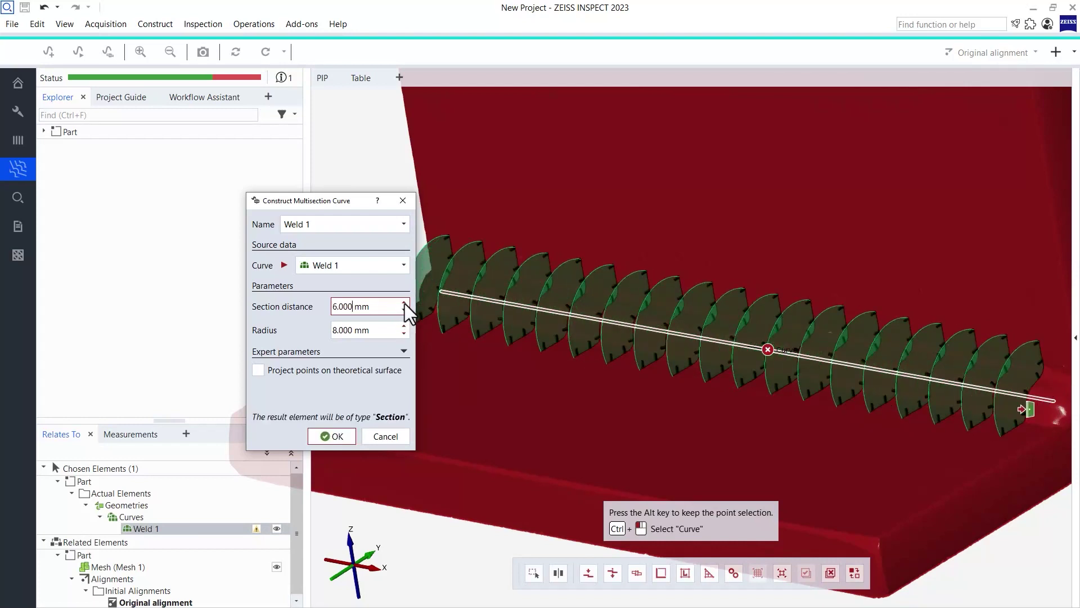
Step: Try section radii of 15, 17 and 4 mm, settle on 8 mm, and create the sections
{"action": "left_click", "coordinate": [387, 330]}
{"action": "scroll", "coordinate": [765, 392], "scroll_direction": "up", "scroll_amount": 4}
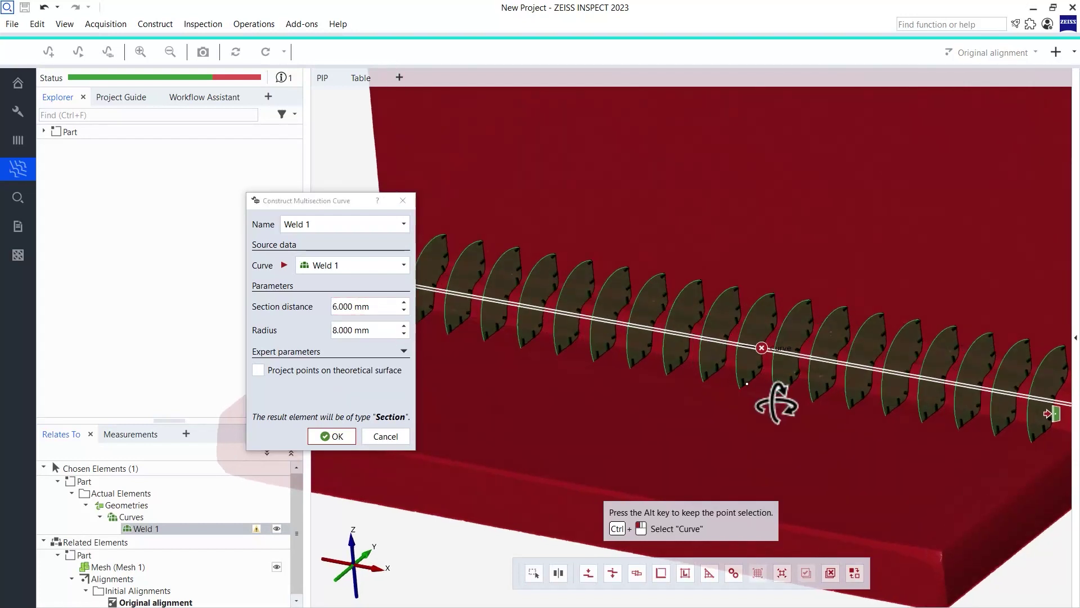
{"action": "scroll", "coordinate": [762, 386], "scroll_direction": "up", "scroll_amount": 4}
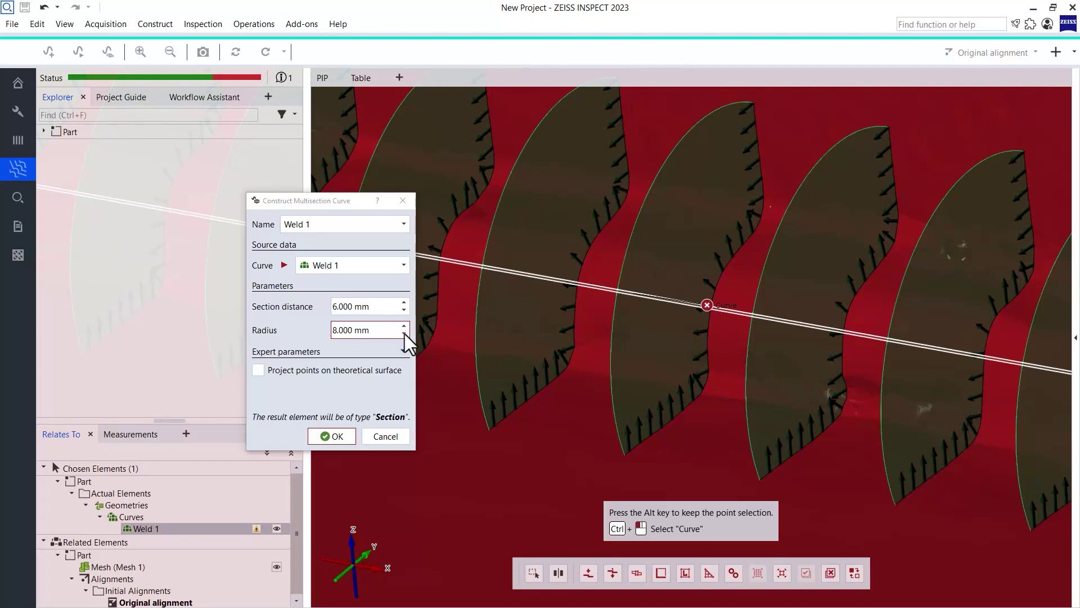
{"action": "scroll", "coordinate": [405, 328], "scroll_direction": "up", "scroll_amount": 7}
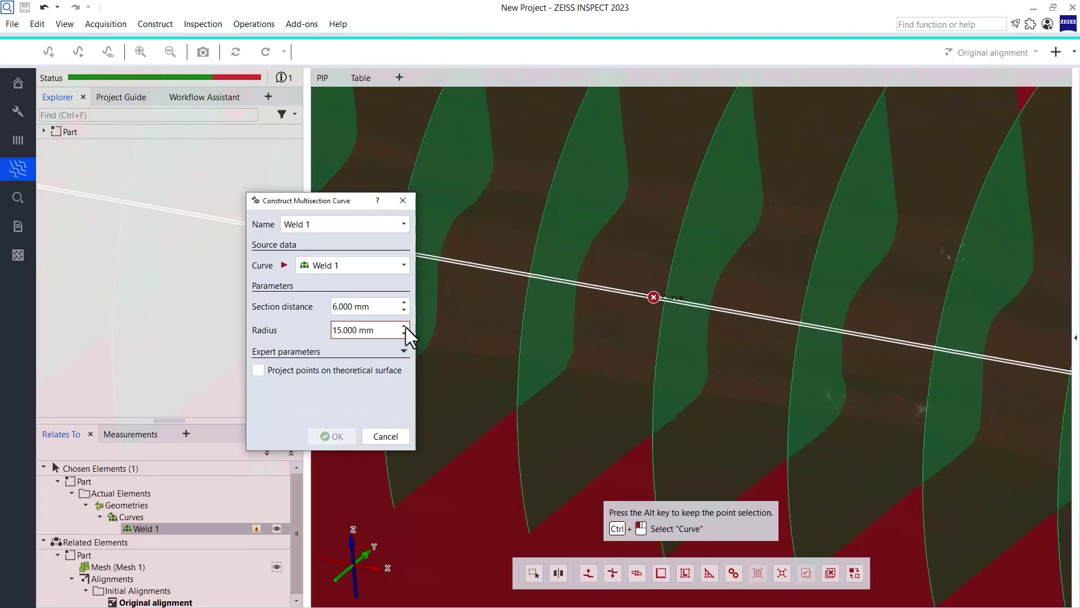
{"action": "scroll", "coordinate": [406, 328], "scroll_direction": "up", "scroll_amount": 2}
{"action": "scroll", "coordinate": [405, 335], "scroll_direction": "down", "scroll_amount": 8}
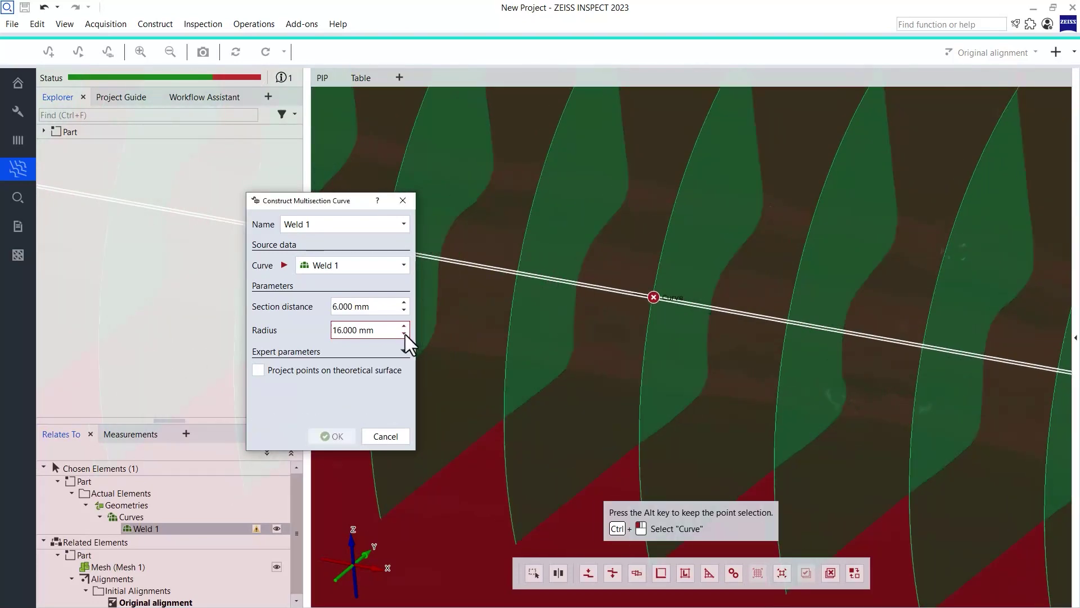
{"action": "scroll", "coordinate": [406, 340], "scroll_direction": "down", "scroll_amount": 5}
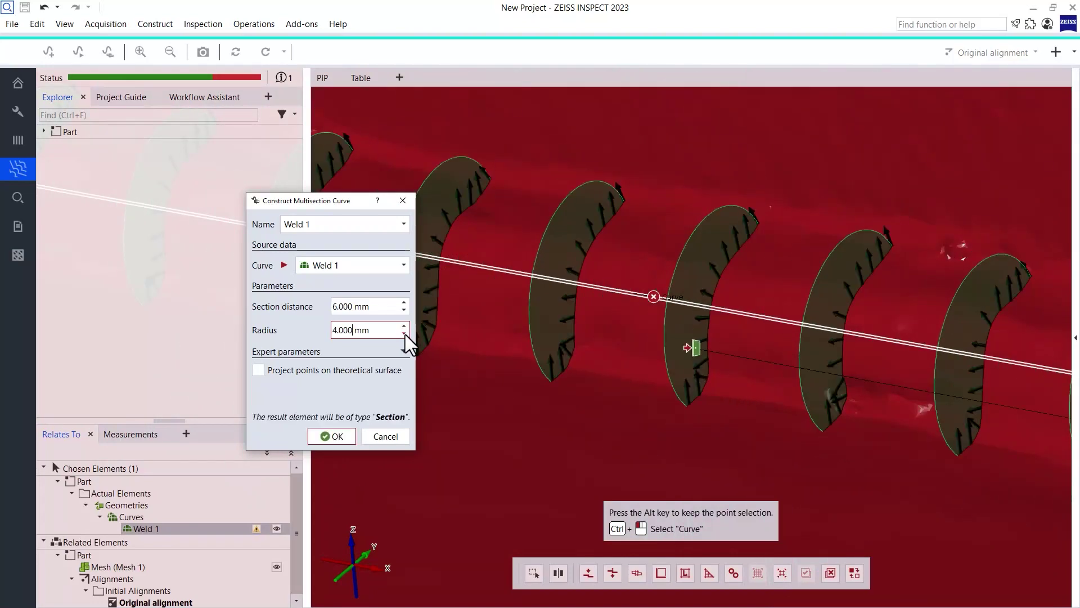
{"action": "scroll", "coordinate": [404, 329], "scroll_direction": "up", "scroll_amount": 4}
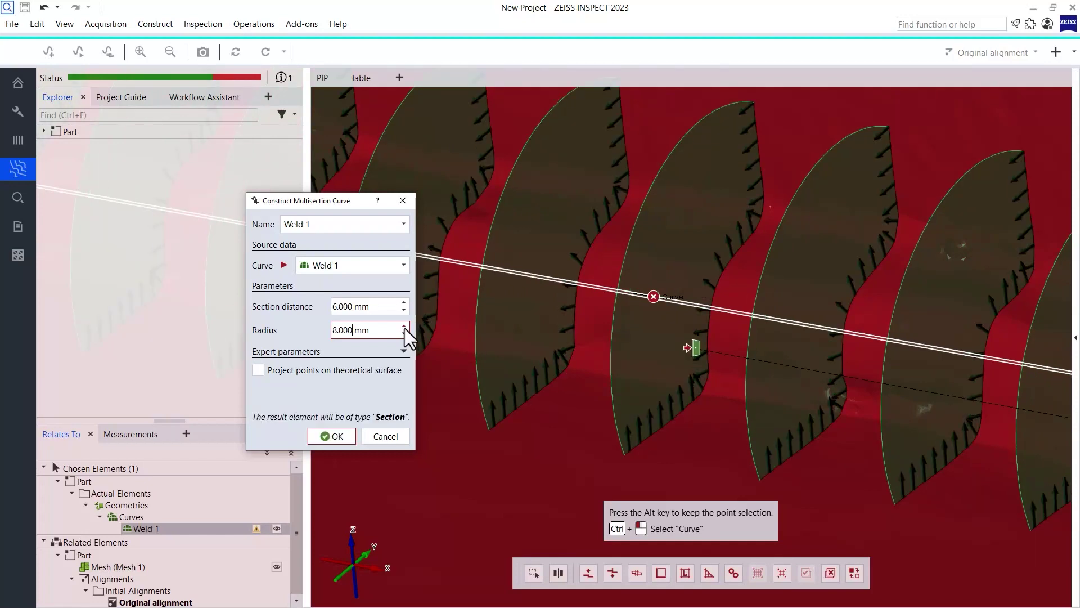
{"action": "left_click", "coordinate": [333, 437]}
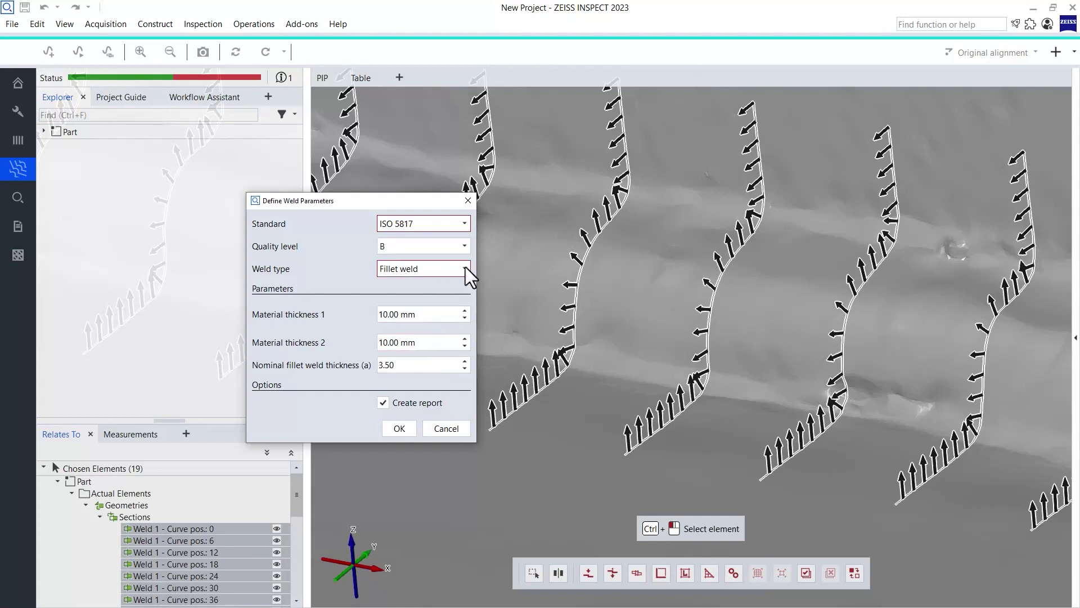
Step: Pick standard ISO 5817, quality level B and weld type Fillet weld
{"action": "left_click", "coordinate": [444, 224]}
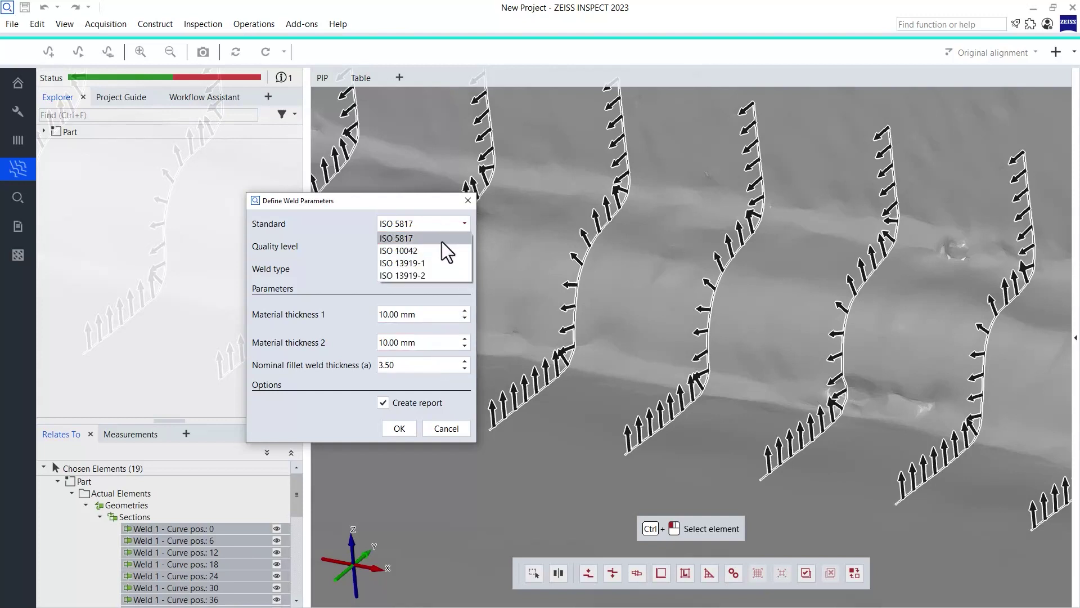
{"action": "left_click", "coordinate": [443, 241]}
{"action": "left_click", "coordinate": [443, 243]}
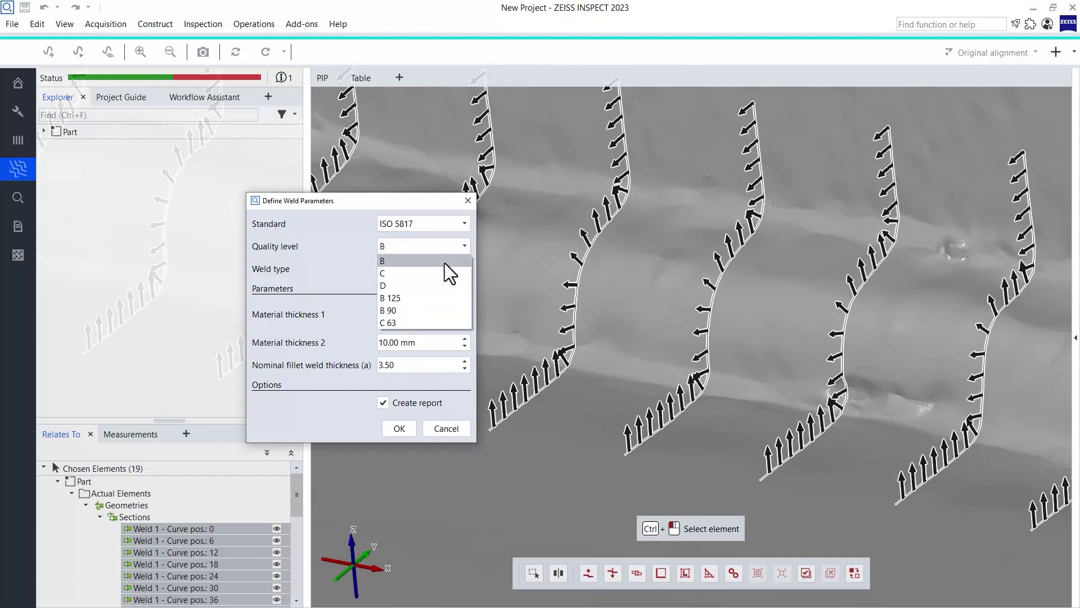
{"action": "left_click", "coordinate": [440, 265]}
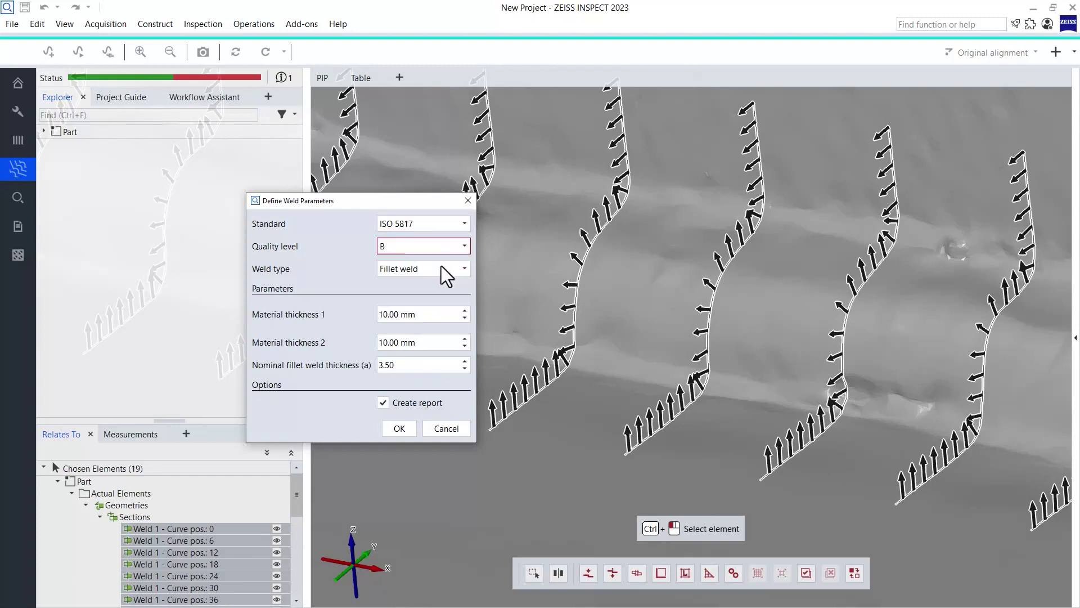
{"action": "left_click", "coordinate": [444, 269]}
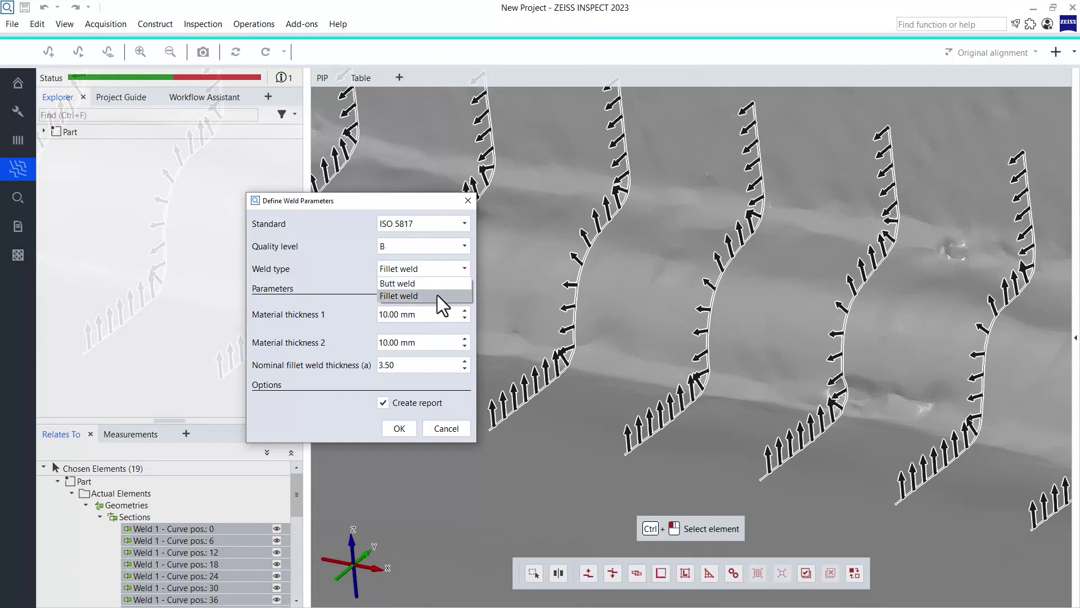
{"action": "left_click", "coordinate": [437, 295]}
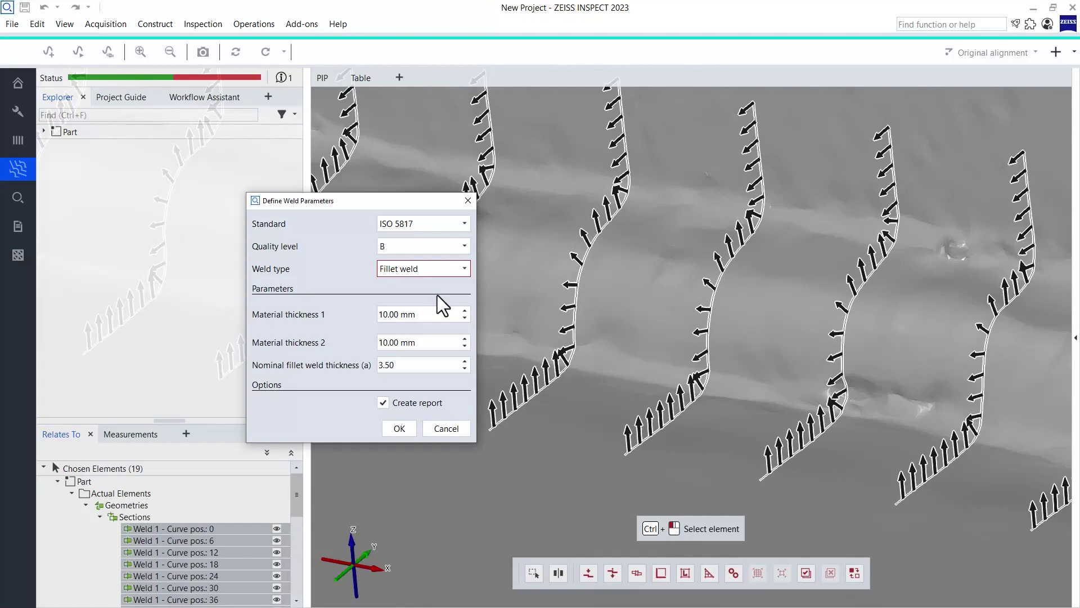
Step: Set both material thicknesses to 10 mm and keep the 3.50 nominal fillet thickness
{"action": "scroll", "coordinate": [562, 367], "scroll_direction": "down", "scroll_amount": 5}
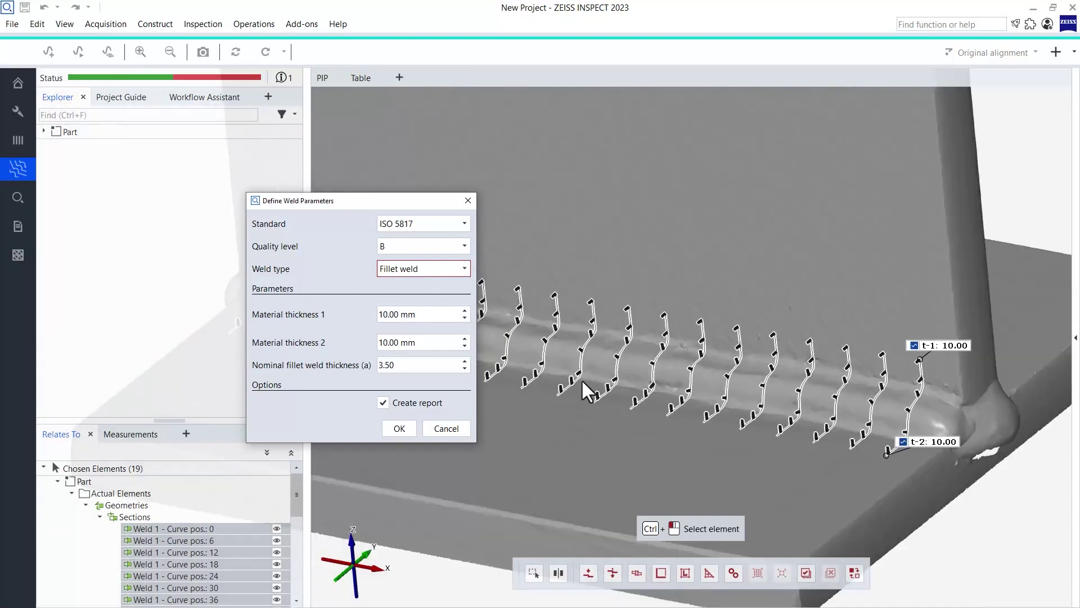
{"action": "scroll", "coordinate": [795, 311], "scroll_direction": "up", "scroll_amount": 4}
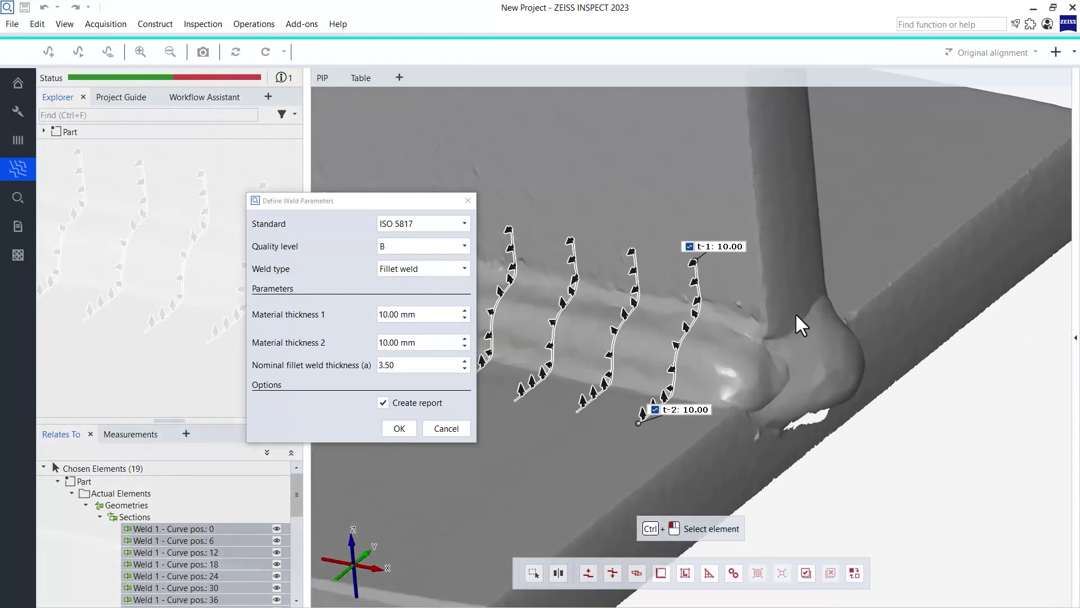
{"action": "left_click", "coordinate": [443, 314]}
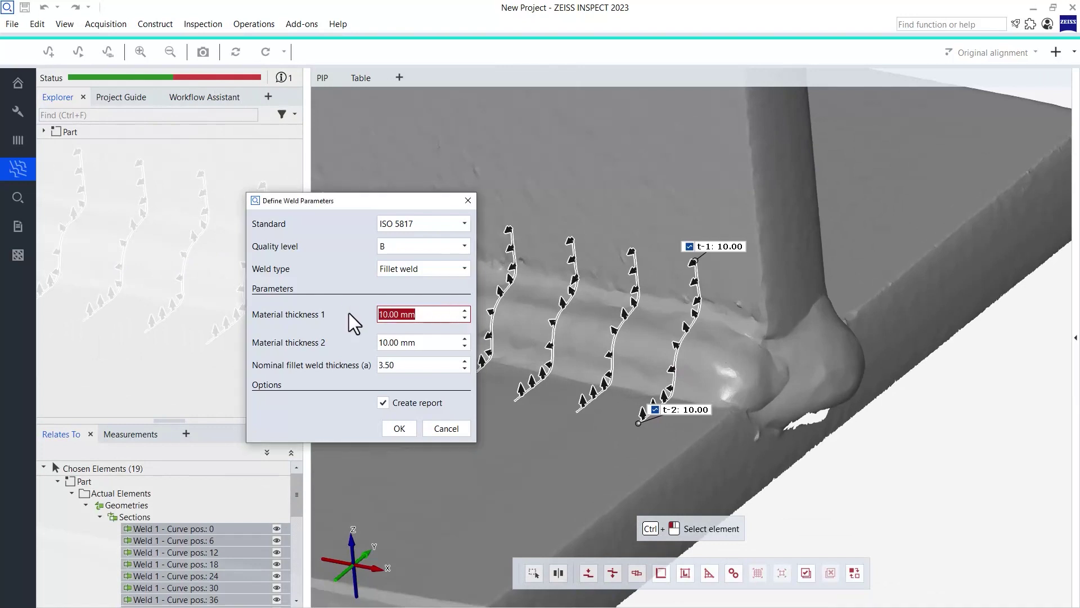
{"action": "type", "text": "10"}
{"action": "left_click", "coordinate": [435, 341]}
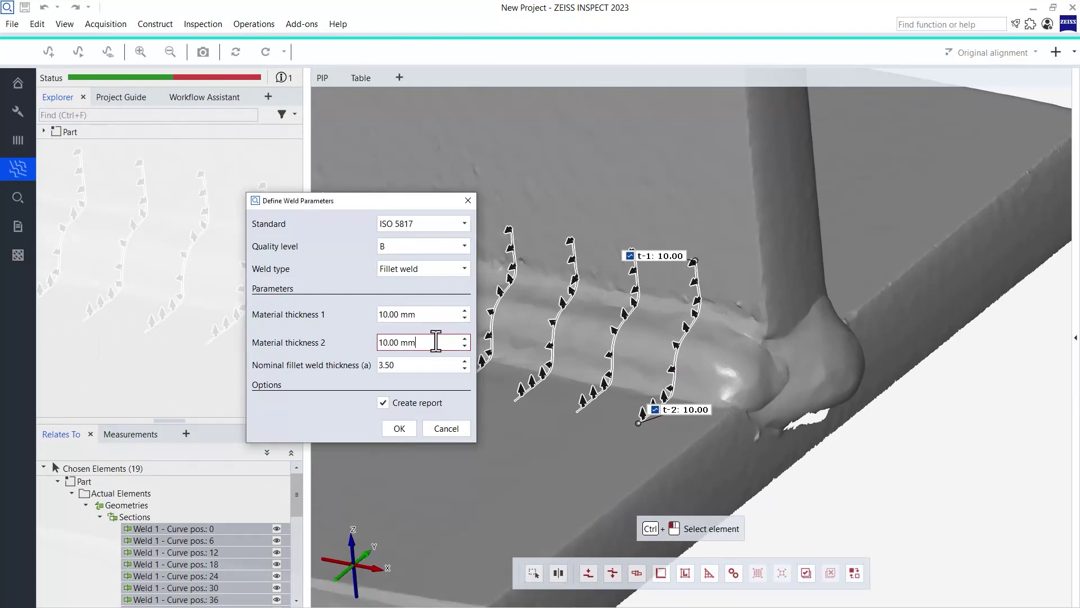
{"action": "left_click", "coordinate": [431, 365]}
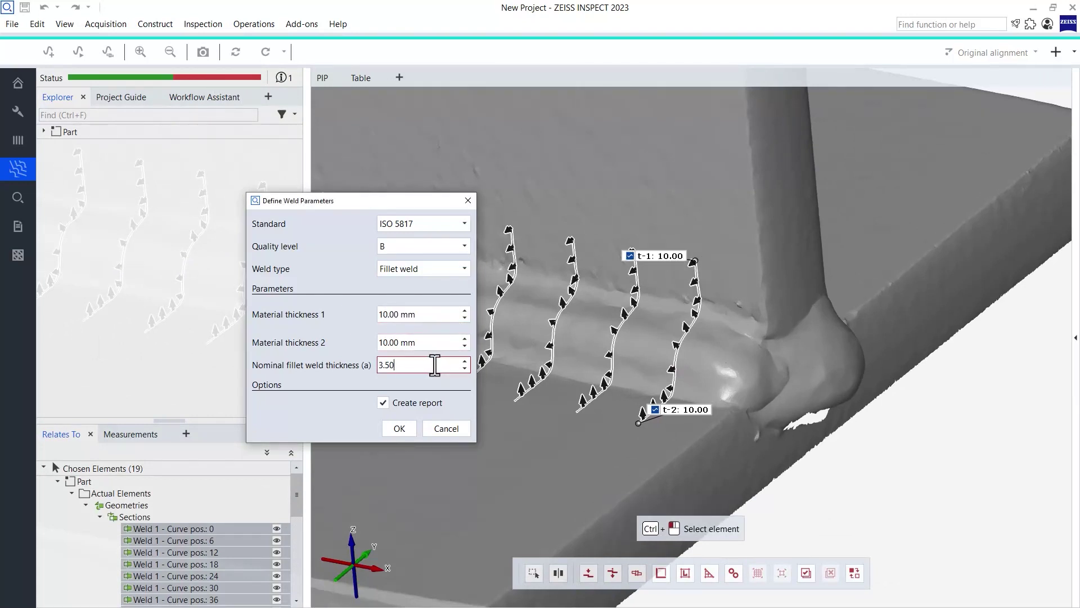
{"action": "left_click_drag", "start_coordinate": [435, 365], "coordinate": [371, 366]}
Step: Keep report creation enabled and create the Weld 1 check
{"action": "left_click", "coordinate": [383, 402]}
{"action": "left_click", "coordinate": [384, 402]}
{"action": "left_click", "coordinate": [397, 430]}
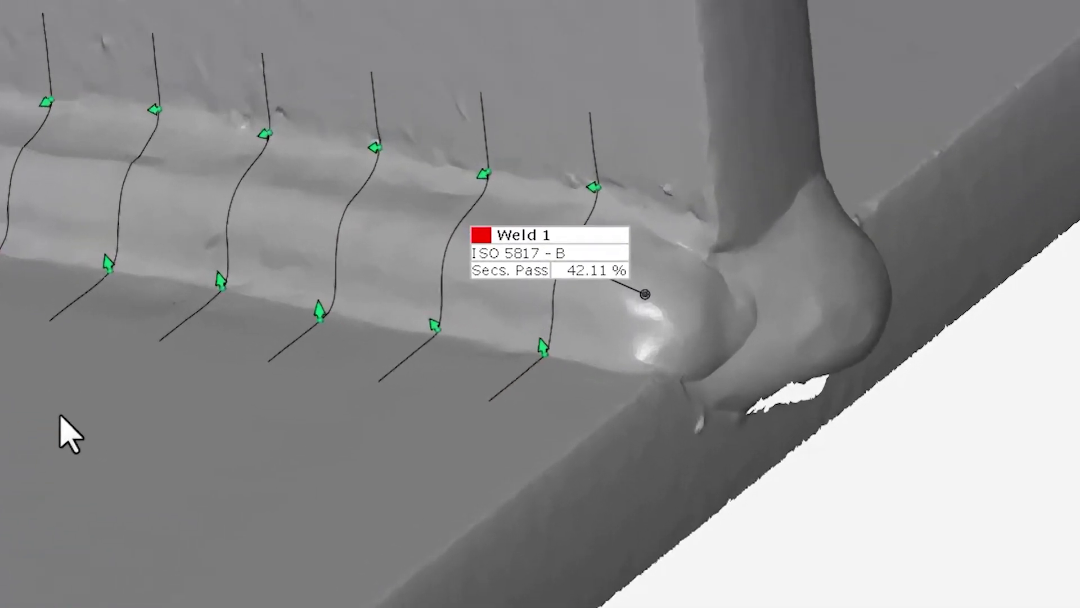
Step: Zoom out to review the Weld 1 label showing 42.11% of sections passed
{"action": "scroll", "coordinate": [240, 323], "scroll_direction": "down", "scroll_amount": 5}
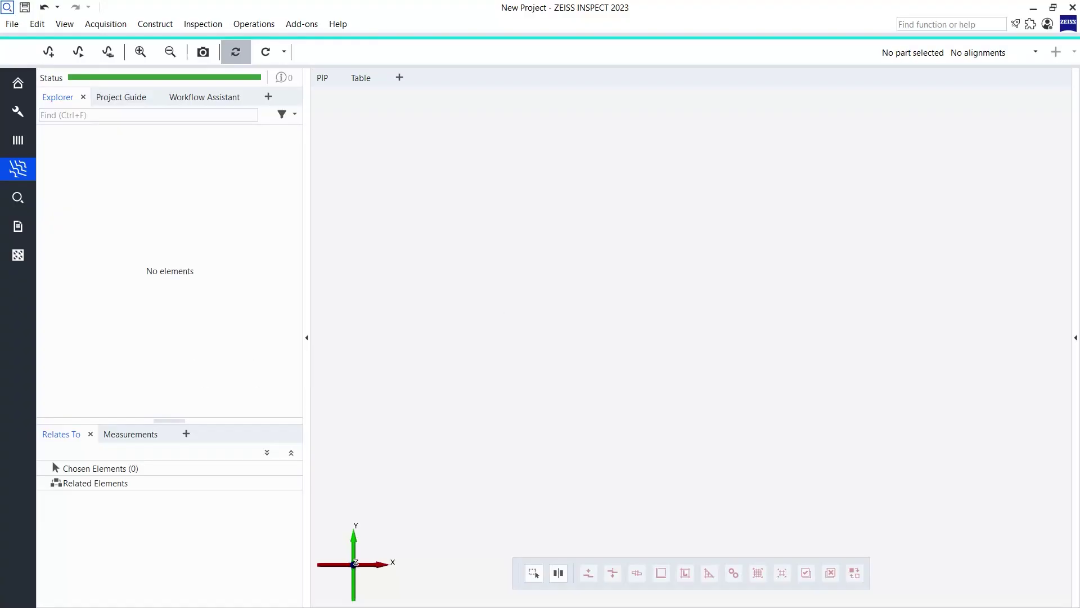
Step: Import Part_CAD.stp into the 3D view as a new part and orbit it obliquely
{"action": "left_click_drag", "start_coordinate": [0, 239], "coordinate": [404, 234]}
{"action": "left_click", "coordinate": [337, 327]}
{"action": "left_click_drag", "start_coordinate": [336, 337], "coordinate": [691, 297]}
{"action": "left_click", "coordinate": [494, 249]}
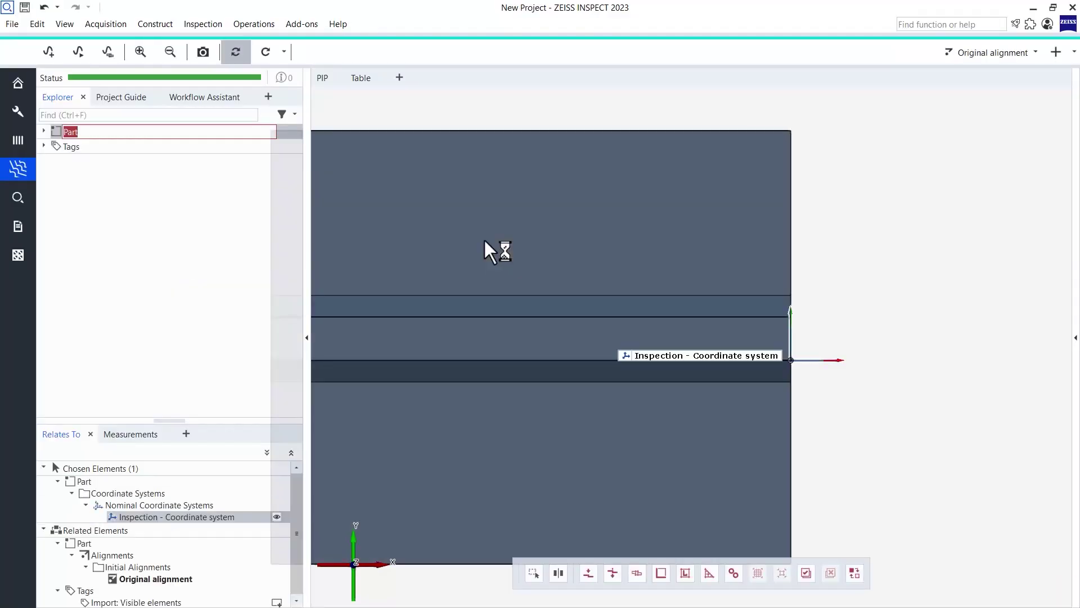
{"action": "left_click_drag", "start_coordinate": [542, 338], "coordinate": [610, 378]}
{"action": "scroll", "coordinate": [625, 311], "scroll_direction": "down", "scroll_amount": 5}
{"action": "scroll", "coordinate": [619, 298], "scroll_direction": "up", "scroll_amount": 3}
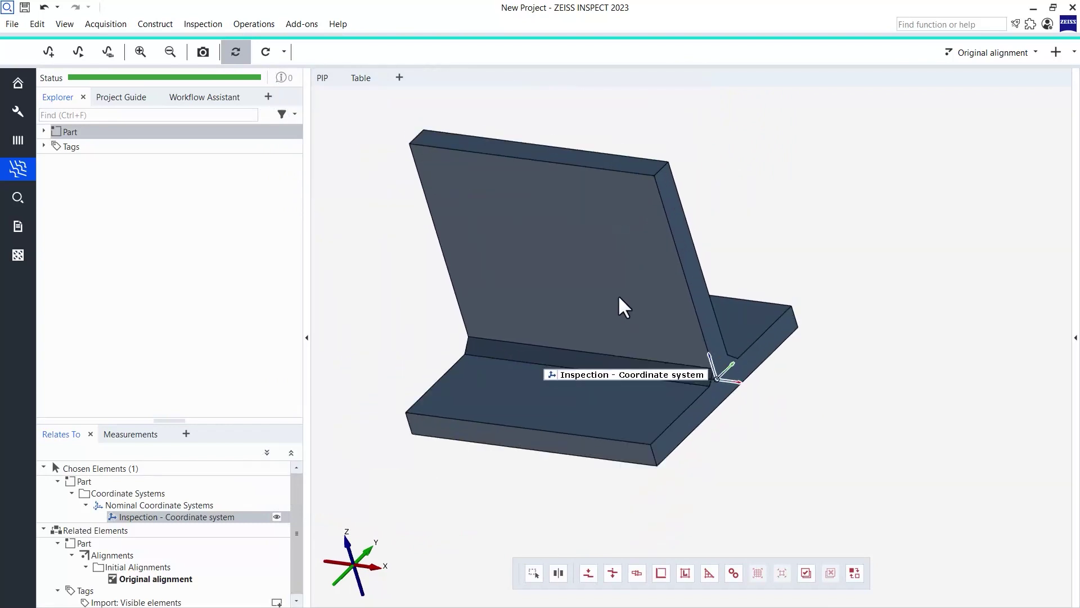
{"action": "right_click_drag", "start_coordinate": [619, 298], "coordinate": [650, 300]}
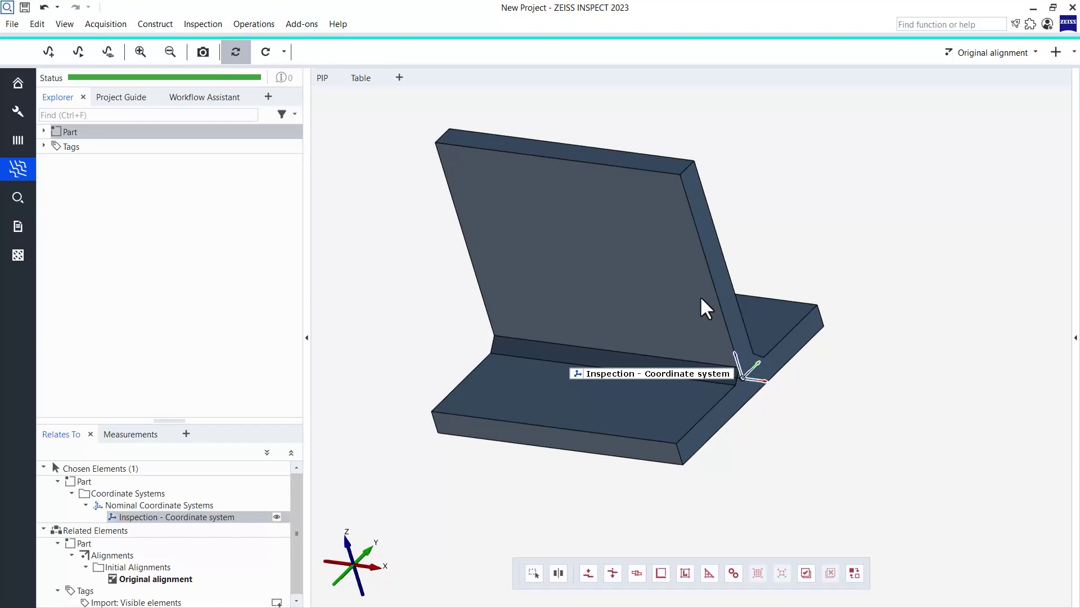
Step: Convert the CAD to an actual mesh for actual data simulation
{"action": "left_click", "coordinate": [256, 24]}
{"action": "mouse_move", "coordinate": [296, 98]}
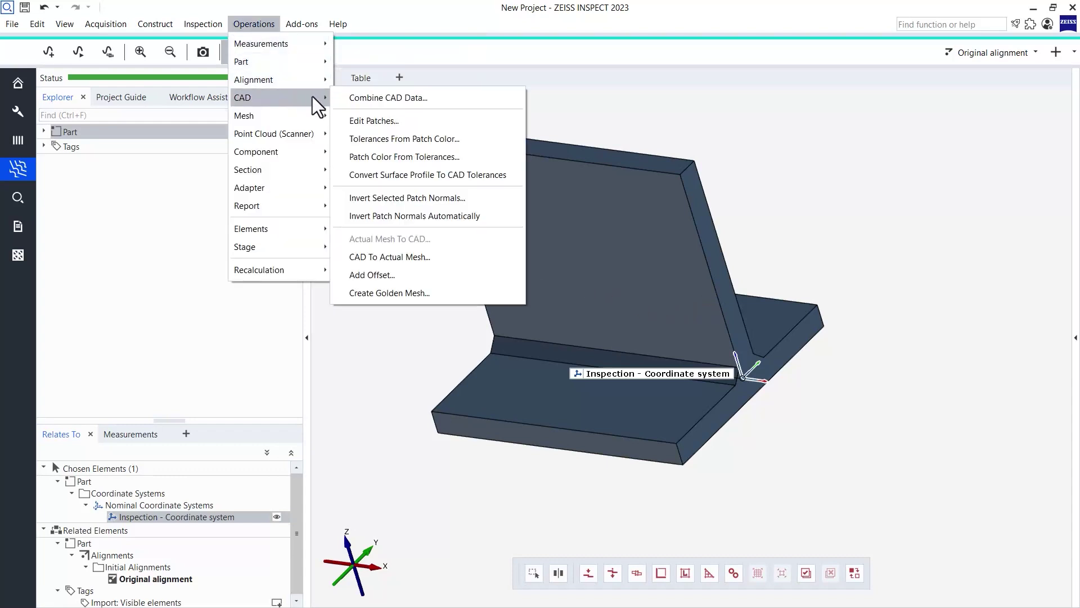
{"action": "left_click", "coordinate": [463, 264]}
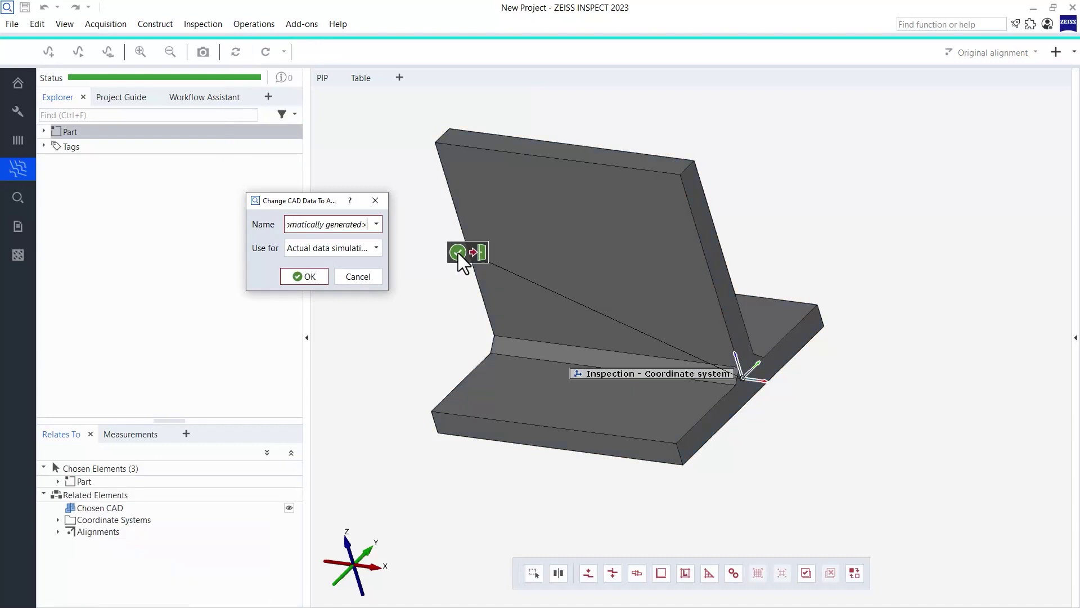
{"action": "left_click", "coordinate": [377, 247]}
{"action": "left_click", "coordinate": [384, 264]}
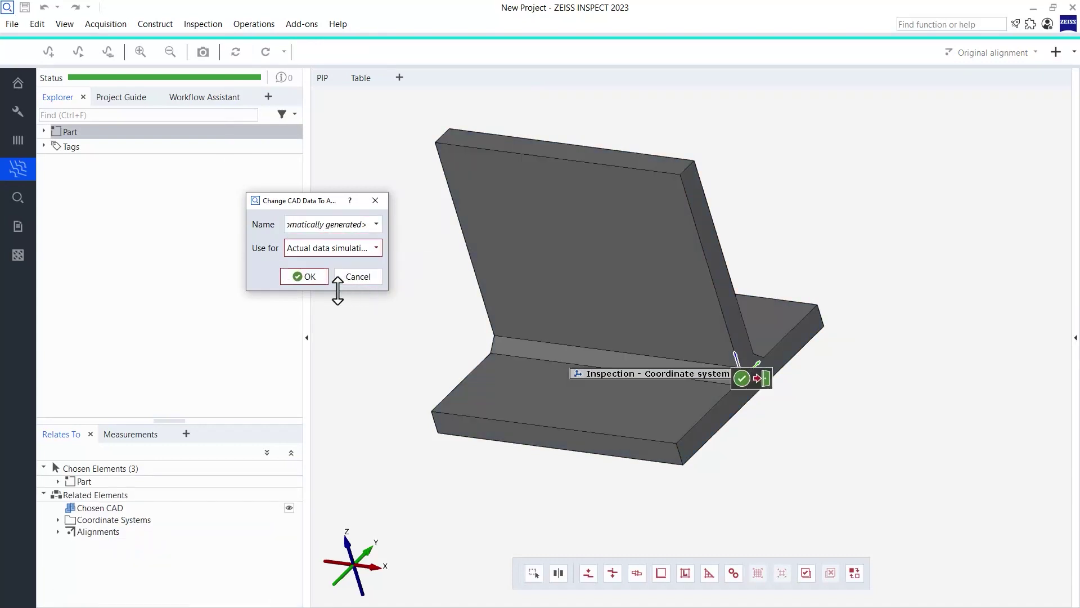
{"action": "left_click", "coordinate": [321, 279]}
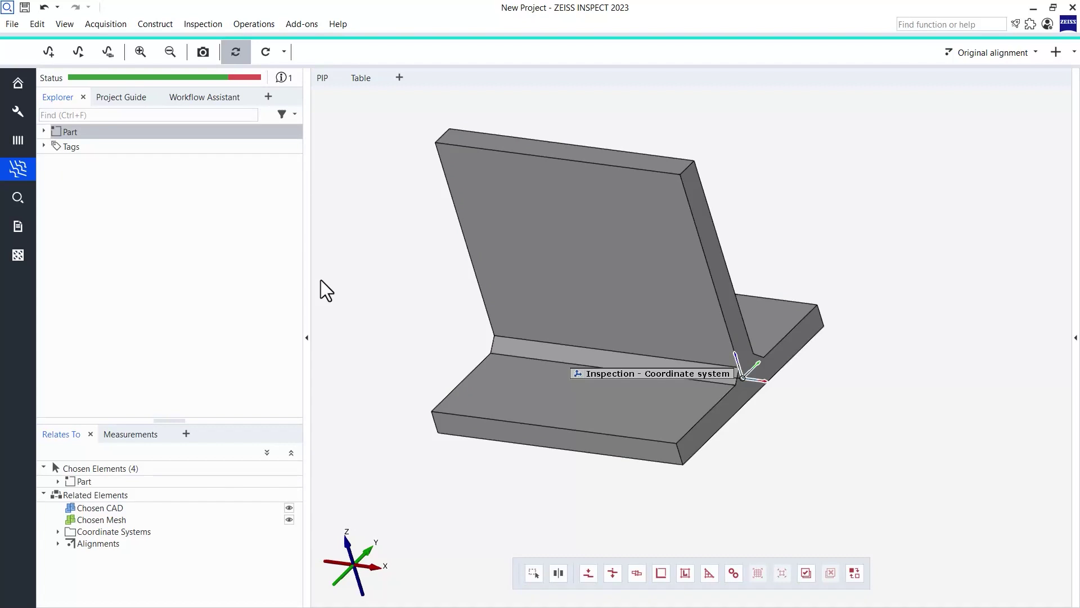
Step: Expand the Part and toggle the mesh's visibility off and on to compare with the CAD
{"action": "left_click", "coordinate": [45, 131]}
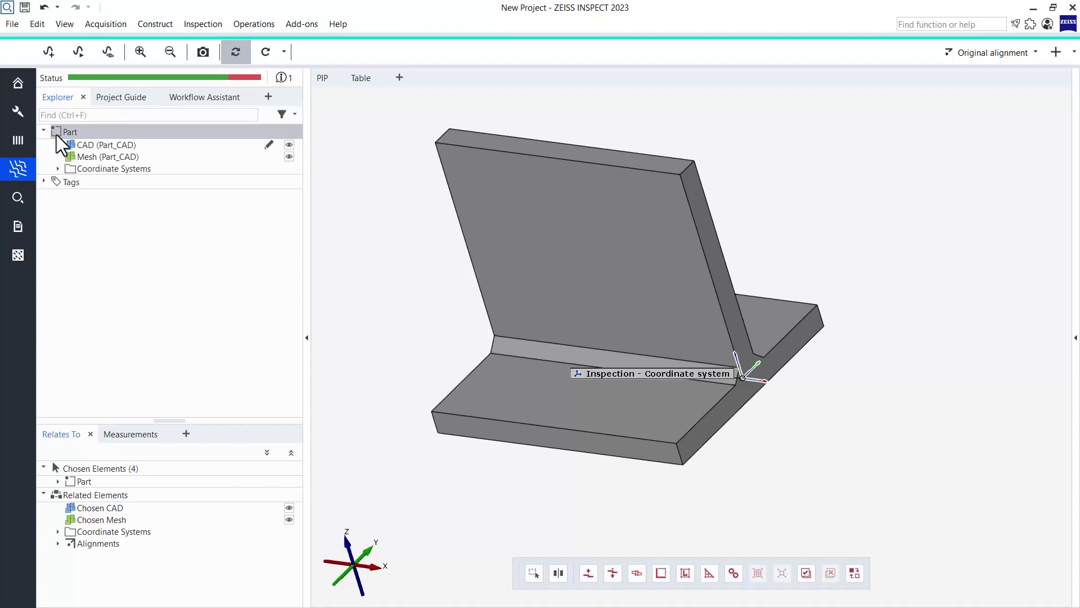
{"action": "left_click", "coordinate": [290, 157]}
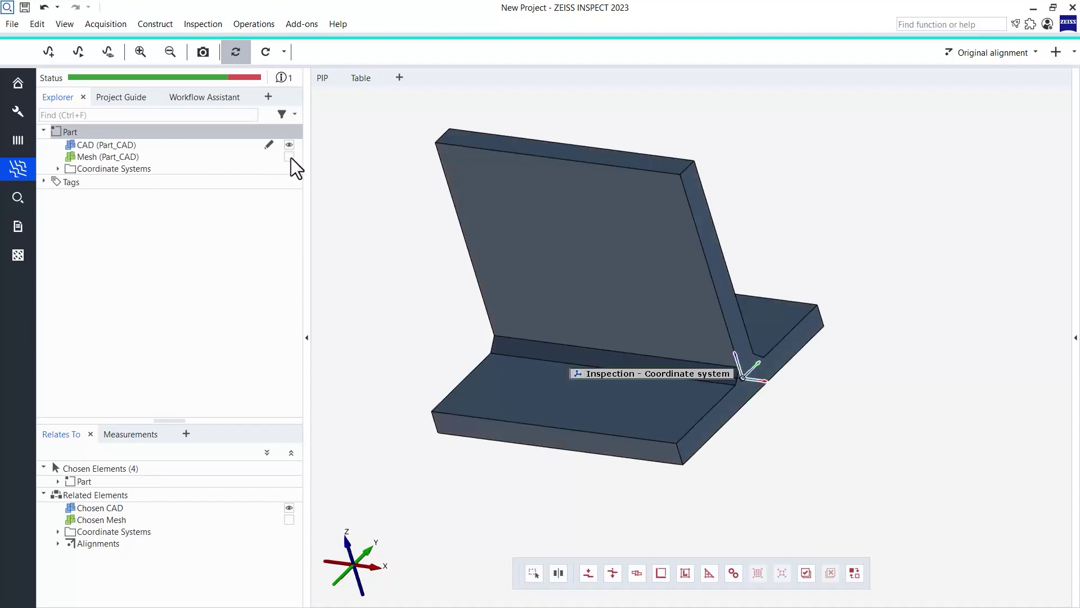
{"action": "left_click", "coordinate": [290, 158]}
{"action": "left_click", "coordinate": [289, 157]}
{"action": "left_click", "coordinate": [289, 157]}
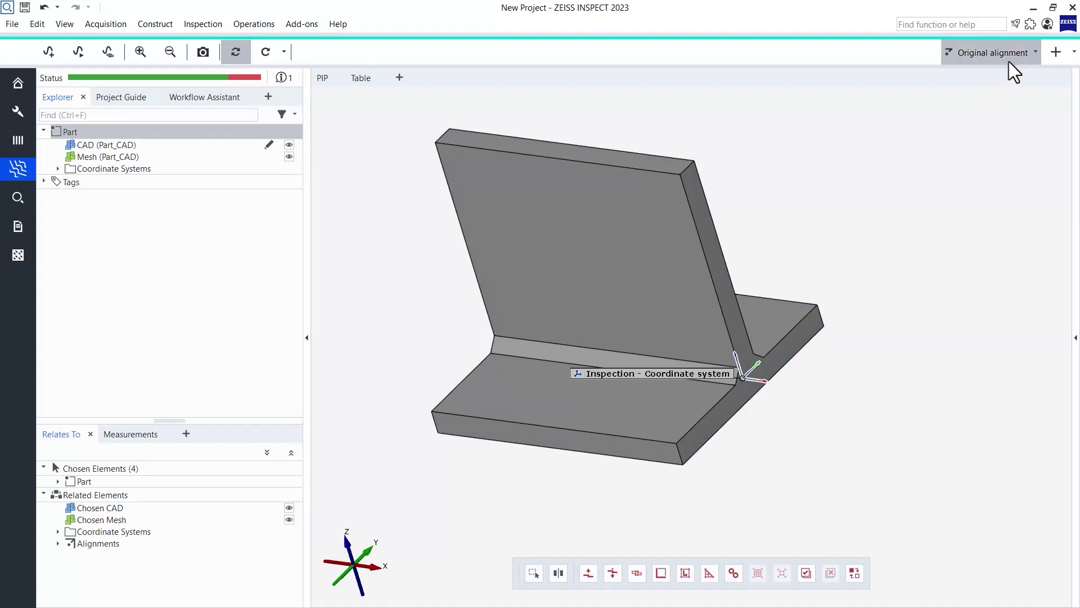
Step: Apply a Prealignment, then display only the CAD (Part_CAD) in the 3D view
{"action": "left_click", "coordinate": [1056, 53]}
{"action": "left_click", "coordinate": [964, 93]}
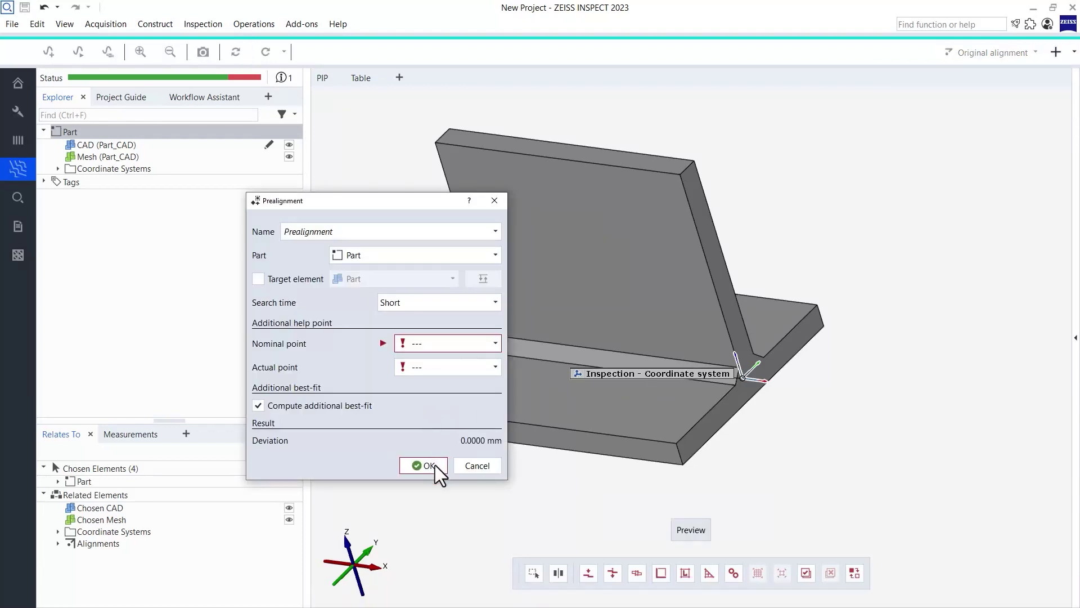
{"action": "left_click", "coordinate": [434, 465]}
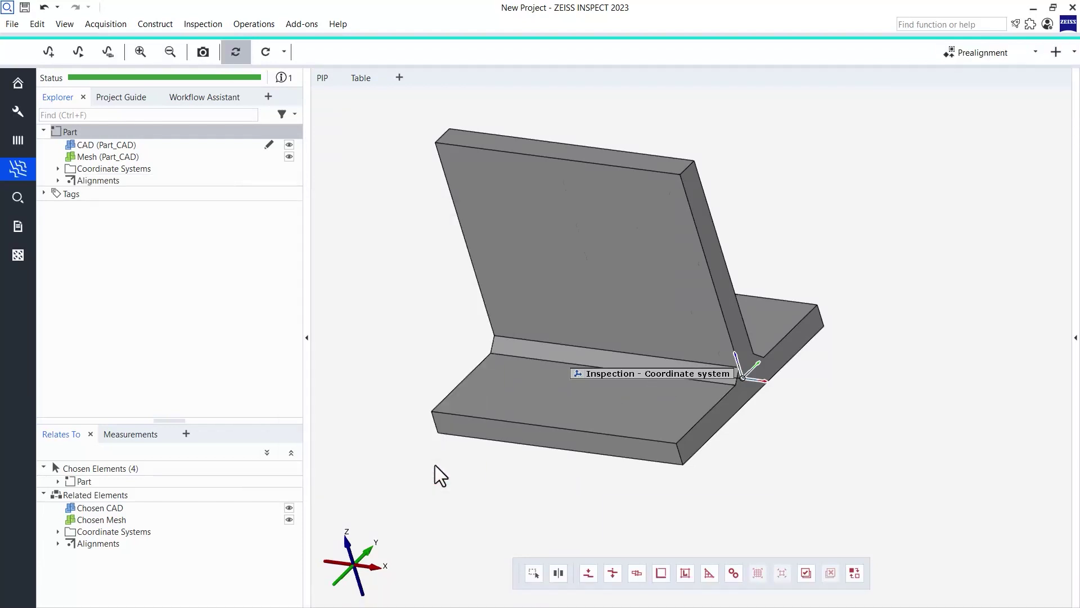
{"action": "left_click", "coordinate": [188, 144]}
{"action": "left_click_drag", "start_coordinate": [188, 144], "coordinate": [545, 243]}
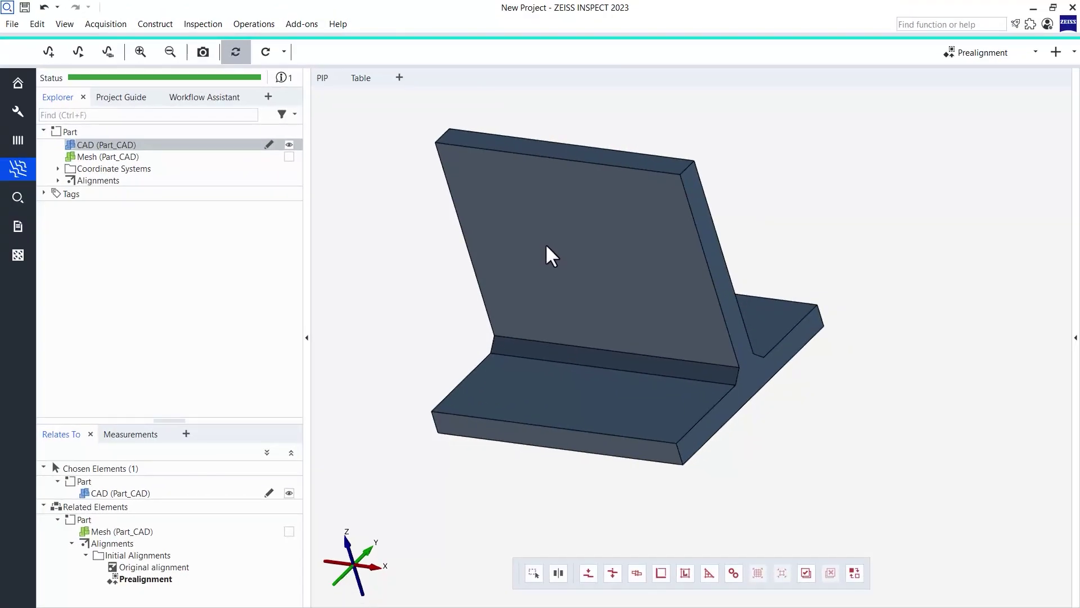
Step: Start Inspection By Patch and select the weld strip between the two plates
{"action": "left_click", "coordinate": [107, 53]}
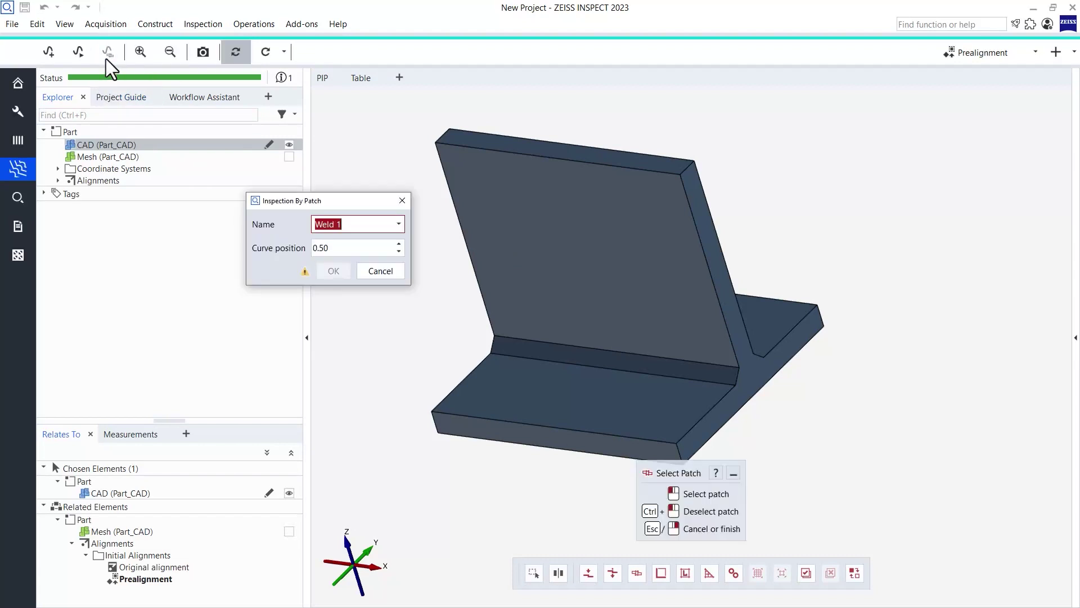
{"action": "left_click", "coordinate": [549, 353]}
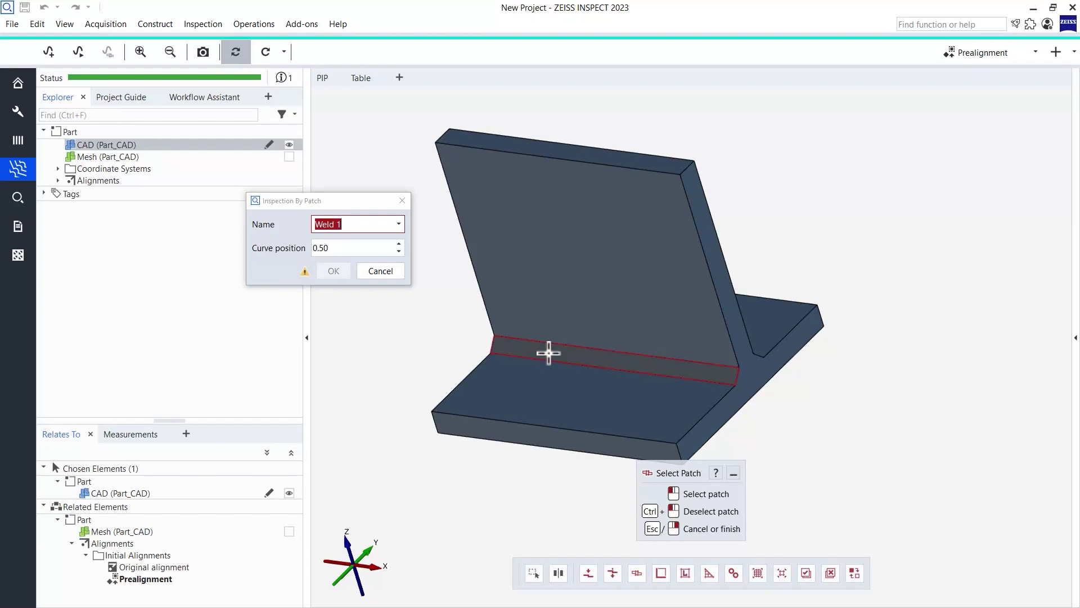
{"action": "right_click", "coordinate": [539, 377]}
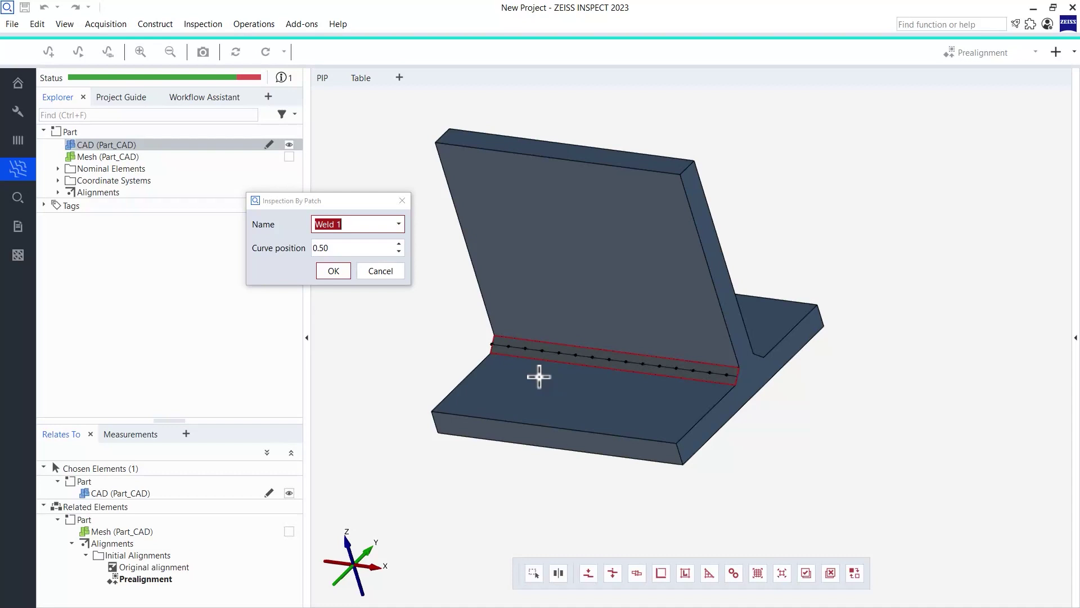
Step: Try curve positions 0.8 and 0.2, then confirm the Weld 1 curve at 0.5
{"action": "scroll", "coordinate": [585, 380], "scroll_direction": "up", "scroll_amount": 3}
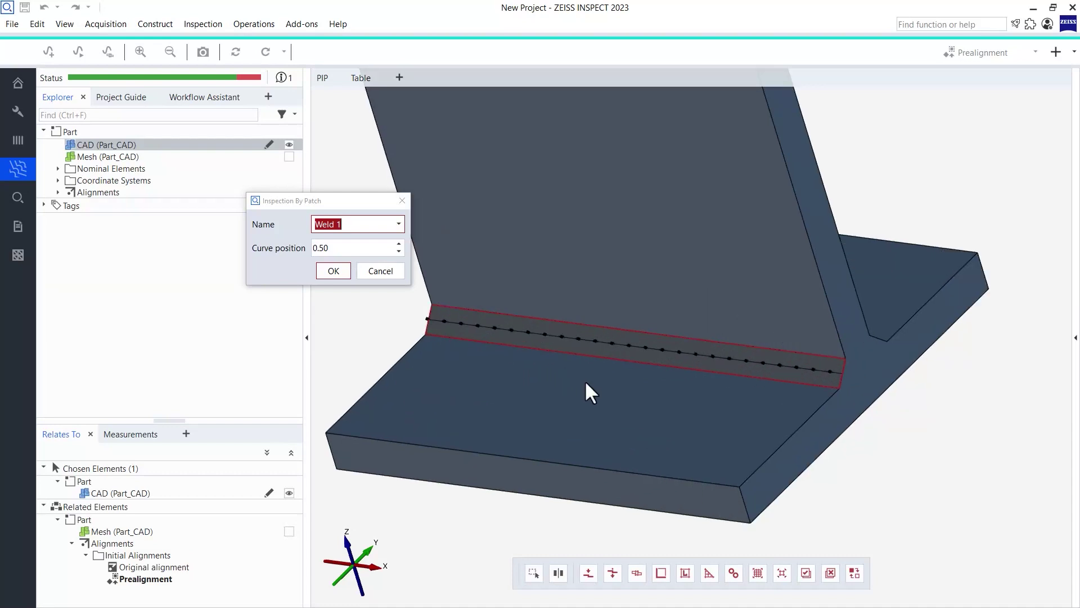
{"action": "left_click_drag", "start_coordinate": [357, 248], "coordinate": [294, 248]}
{"action": "type", "text": "0.8"}
{"action": "left_click_drag", "start_coordinate": [357, 248], "coordinate": [313, 248]}
{"action": "type", "text": "0.2"}
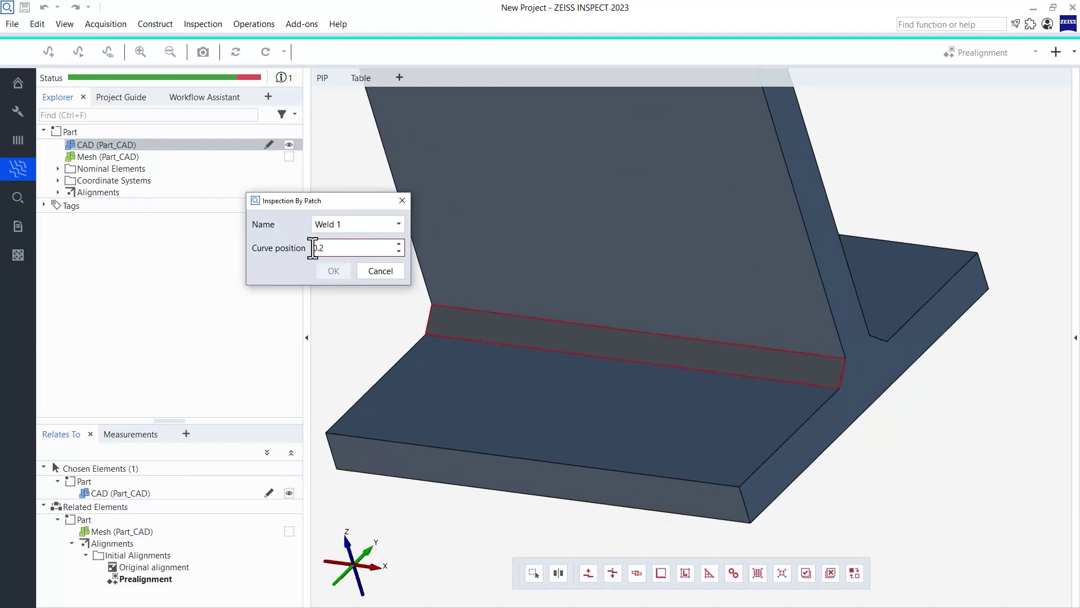
{"action": "left_click_drag", "start_coordinate": [339, 247], "coordinate": [300, 248]}
{"action": "type", "text": "0.5"}
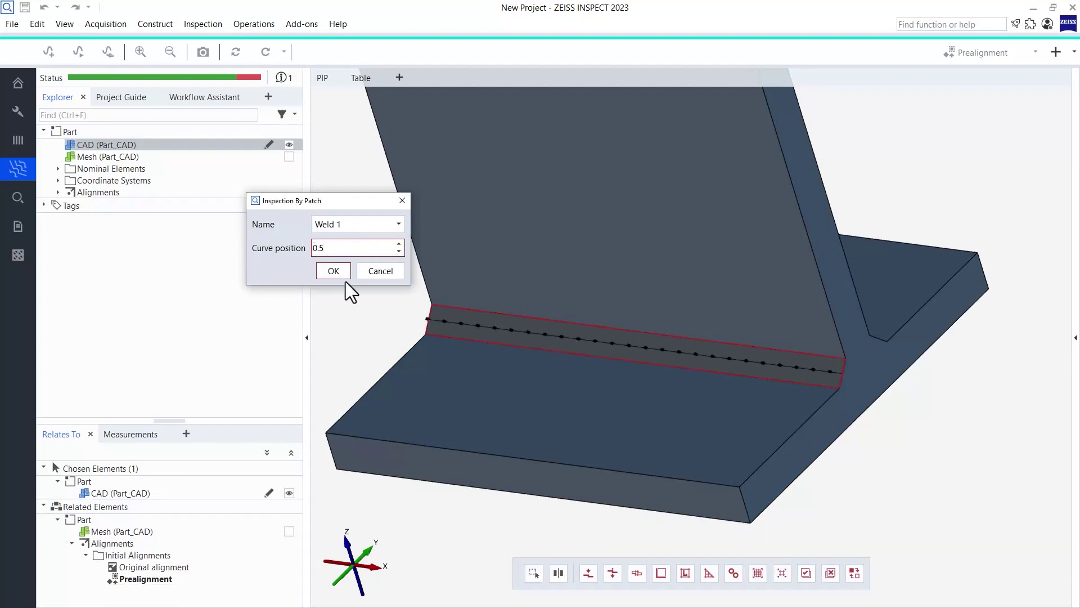
{"action": "left_click", "coordinate": [333, 272]}
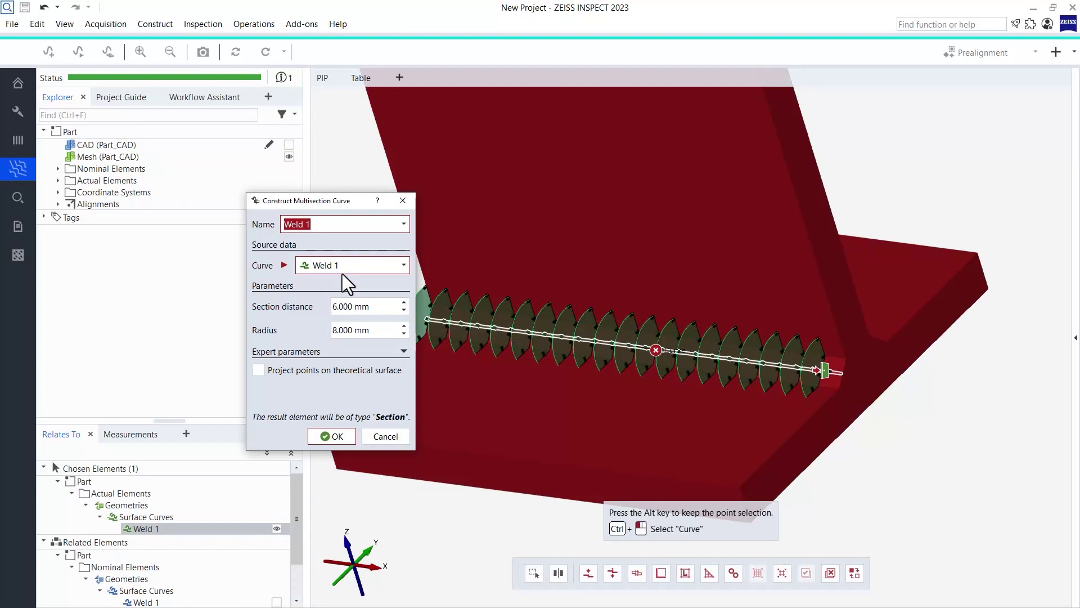
Step: Keep 6 mm section distance and 8 mm radius, create the sections, and run the ISO 5817 B check
{"action": "left_click", "coordinate": [404, 307]}
{"action": "left_click", "coordinate": [352, 329]}
{"action": "left_click", "coordinate": [335, 436]}
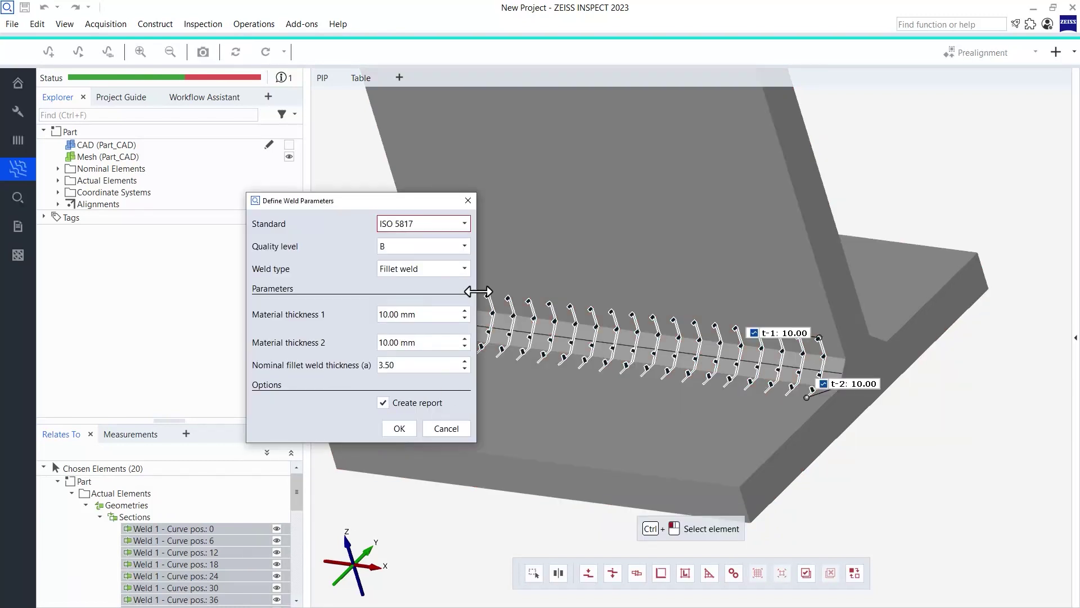
{"action": "left_click", "coordinate": [406, 428]}
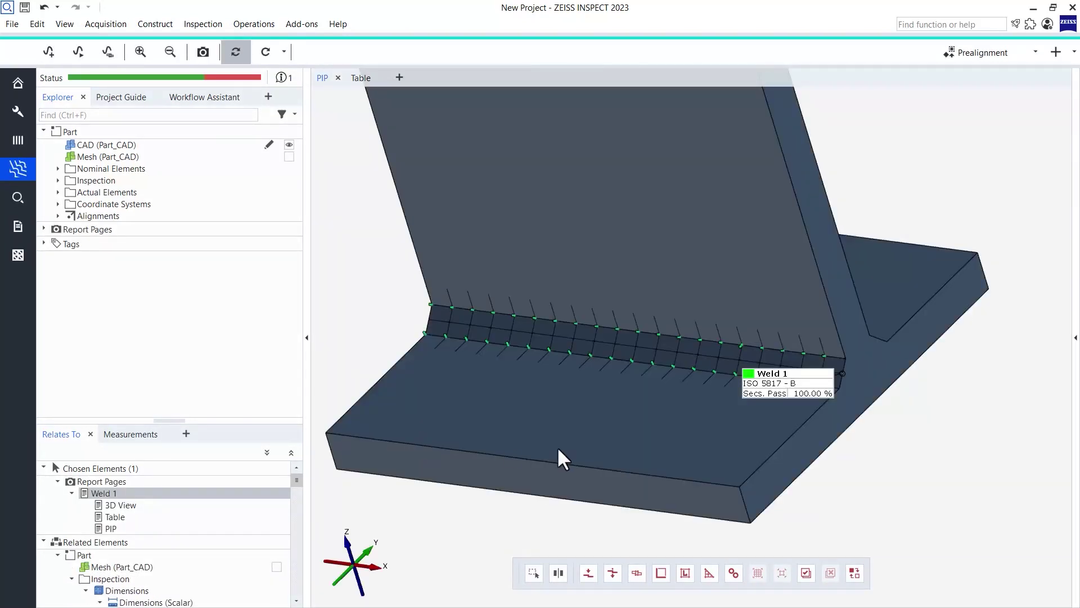
Step: Move the Weld 1 result label clear and orbit the T-joint to view along the seam
{"action": "left_click_drag", "start_coordinate": [799, 372], "coordinate": [764, 270]}
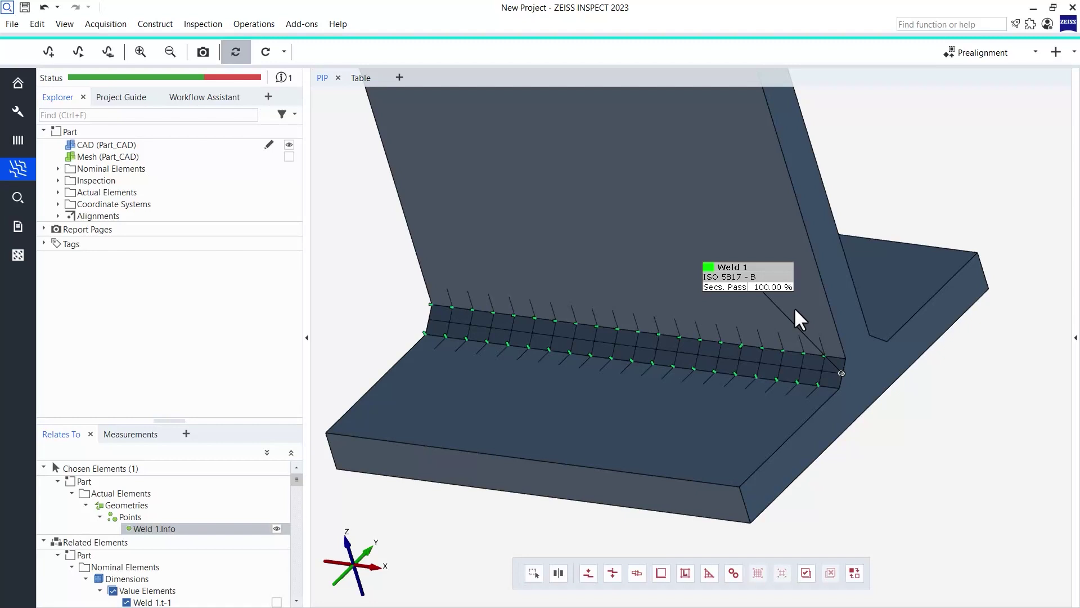
{"action": "left_click_drag", "start_coordinate": [657, 400], "coordinate": [689, 391]}
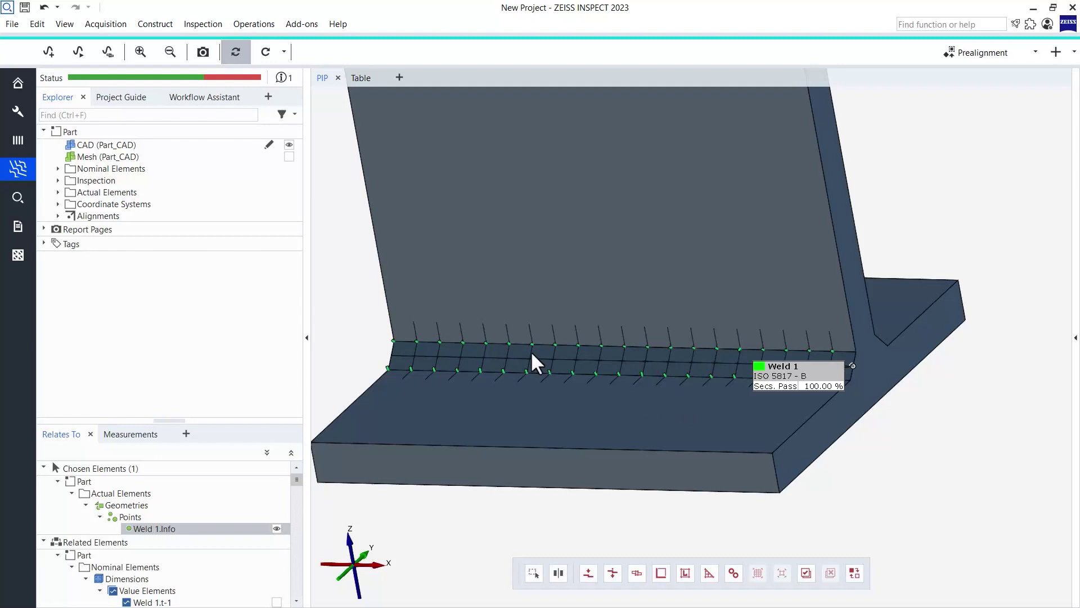
Step: Create a project template named 'Weld Check' described as 'Inspection pf trainee part.'
{"action": "left_click", "coordinate": [13, 25]}
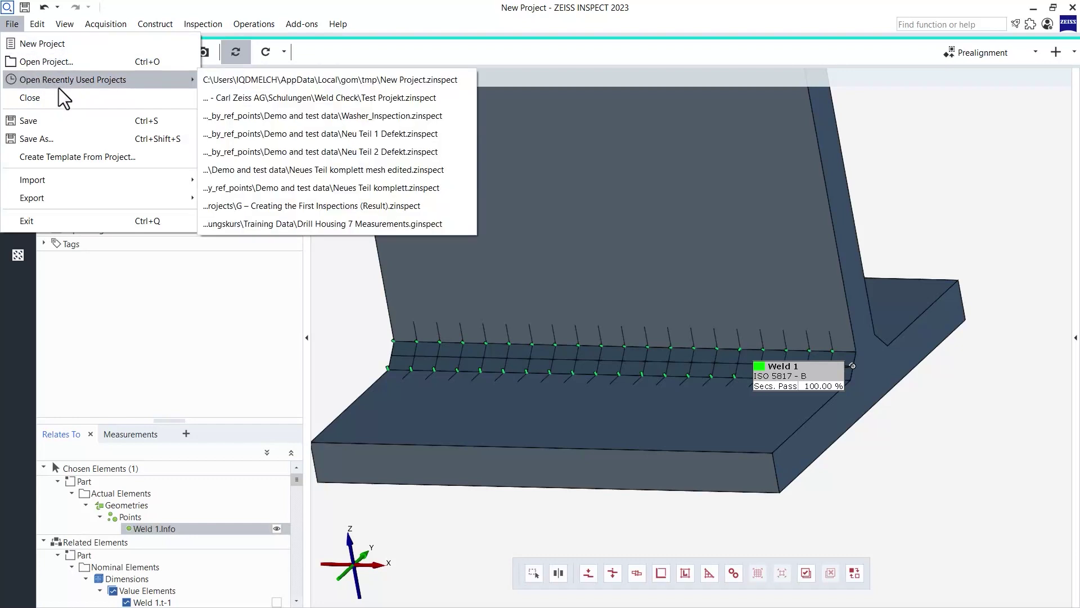
{"action": "left_click", "coordinate": [162, 158]}
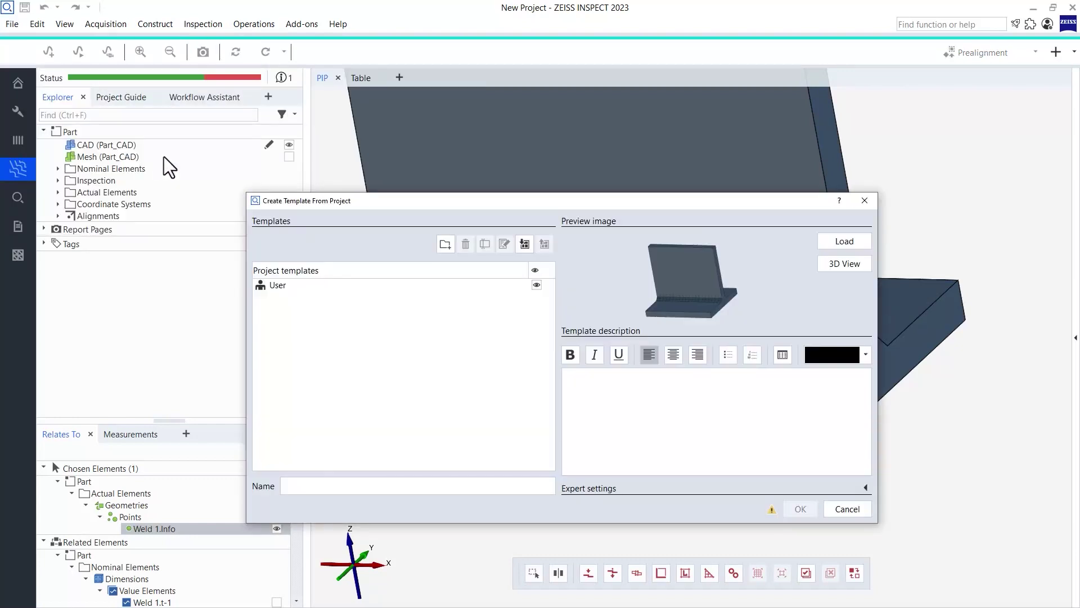
{"action": "left_click", "coordinate": [354, 485]}
{"action": "type", "text": "Weld Check"}
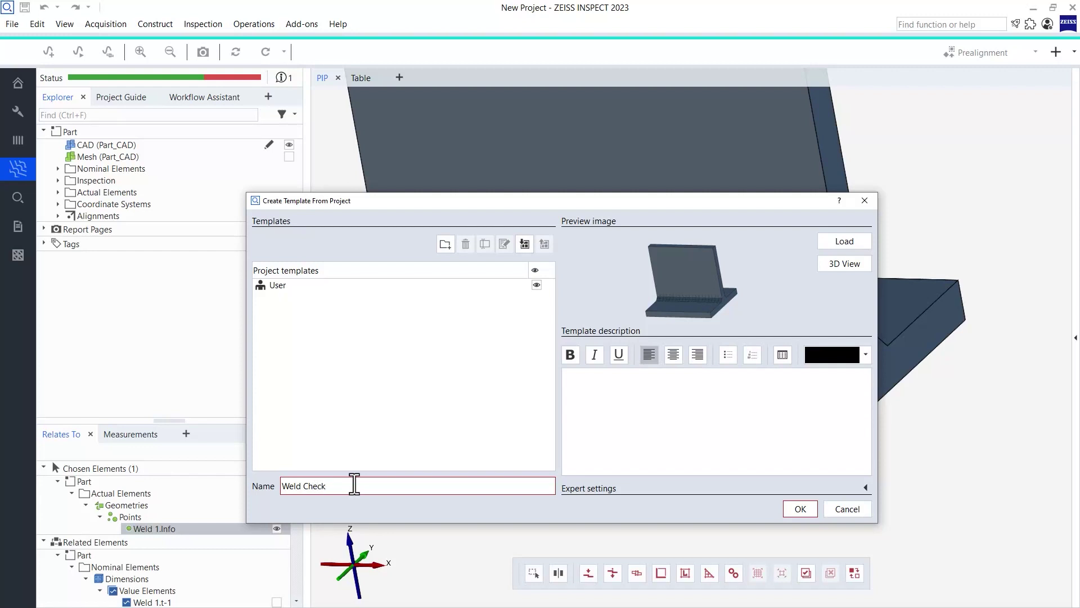
{"action": "left_click", "coordinate": [605, 382]}
{"action": "type", "text": "Inspection p"}
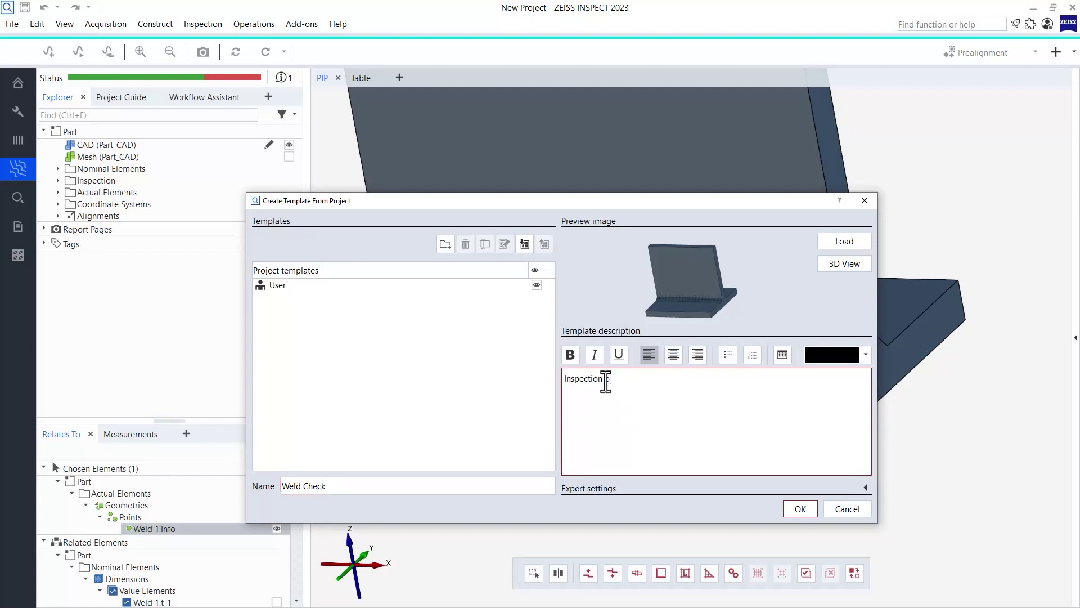
{"action": "type", "text": "f trainee part."}
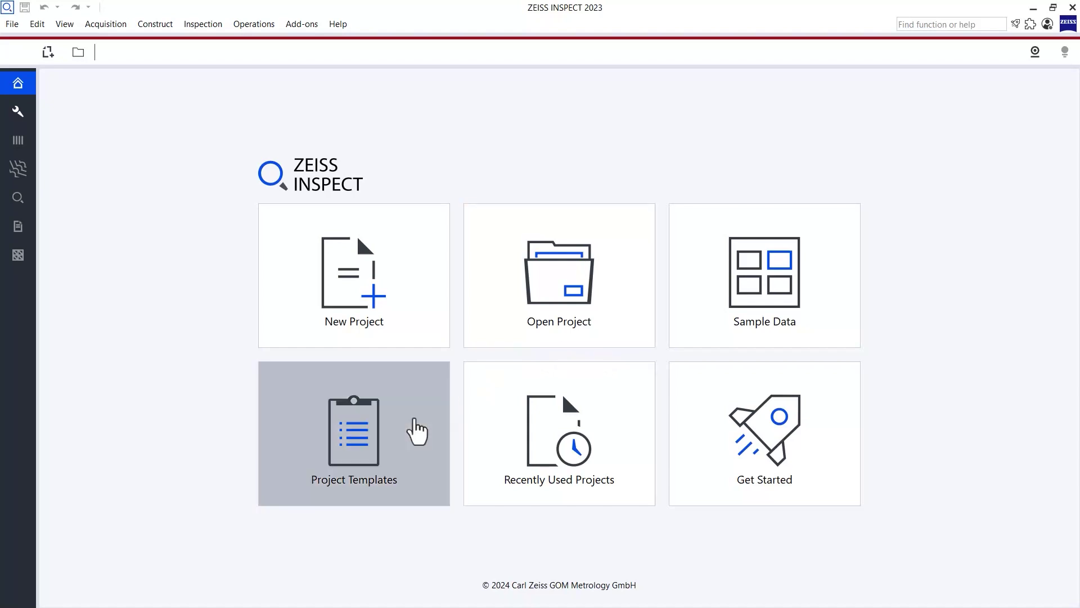
Step: Start a project from the Weld Check template and replace its part mesh with Mesh 3.g3d
{"action": "left_click", "coordinate": [415, 421]}
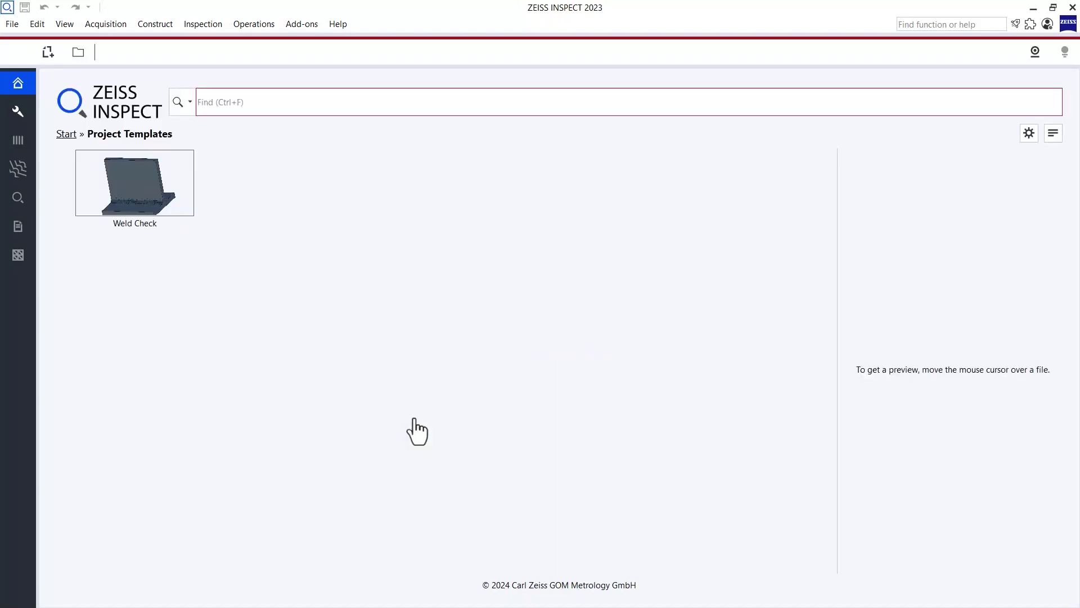
{"action": "left_click", "coordinate": [166, 196]}
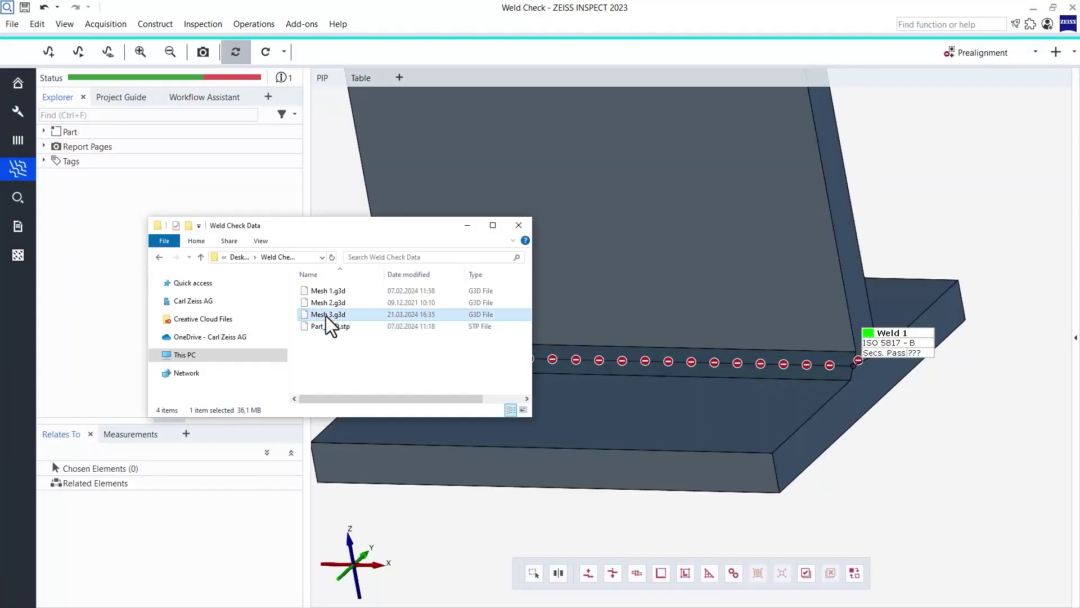
{"action": "left_click_drag", "start_coordinate": [330, 326], "coordinate": [618, 293]}
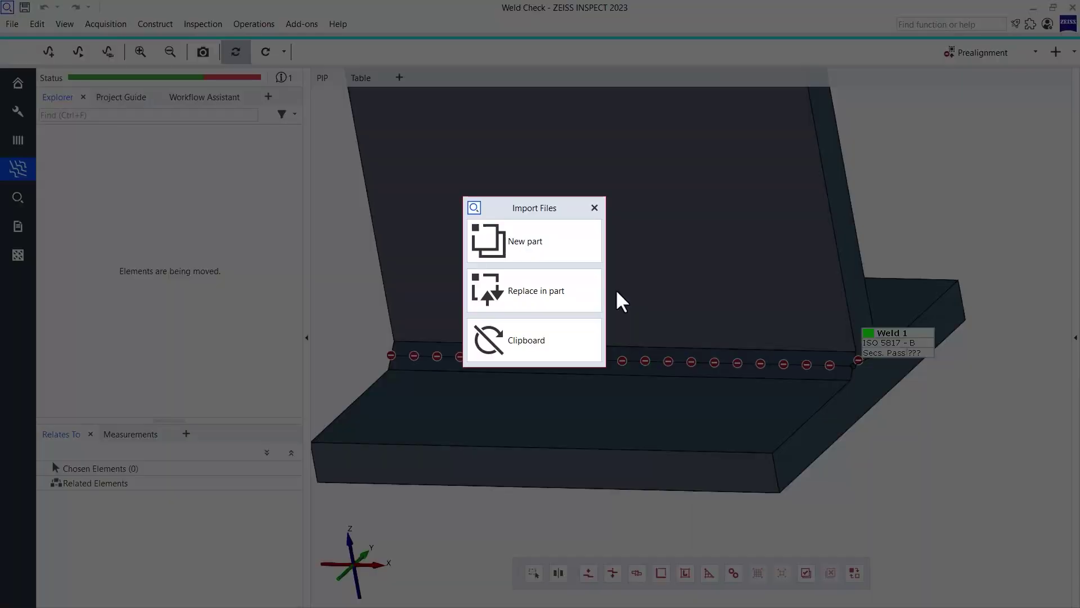
{"action": "left_click", "coordinate": [579, 282]}
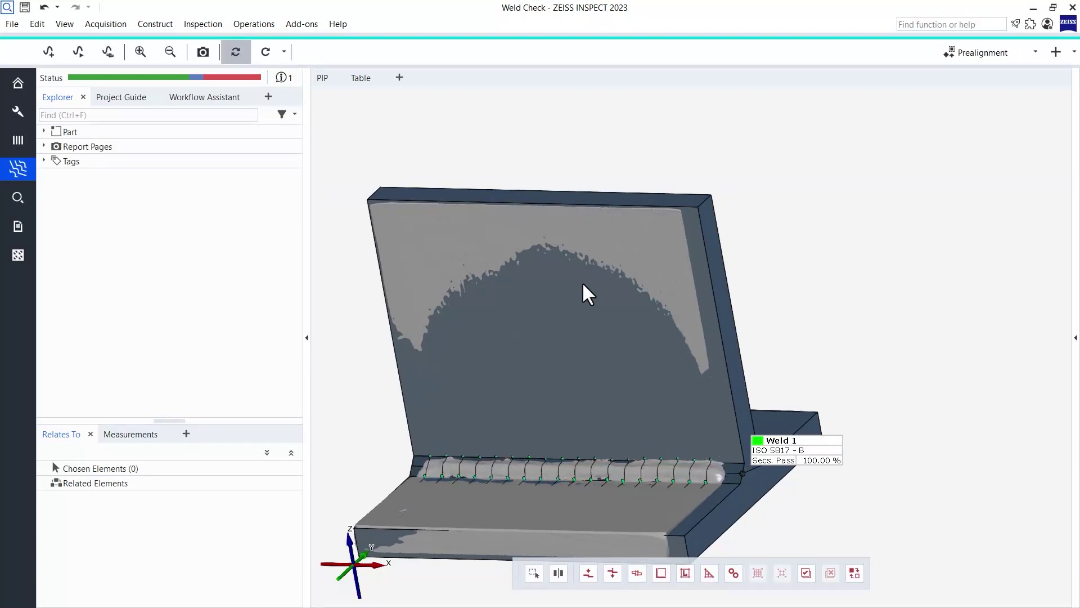
Step: Recalculate the project with report pages, dropping Weld 1 to 45.00 % passing sections
{"action": "left_click", "coordinate": [284, 52]}
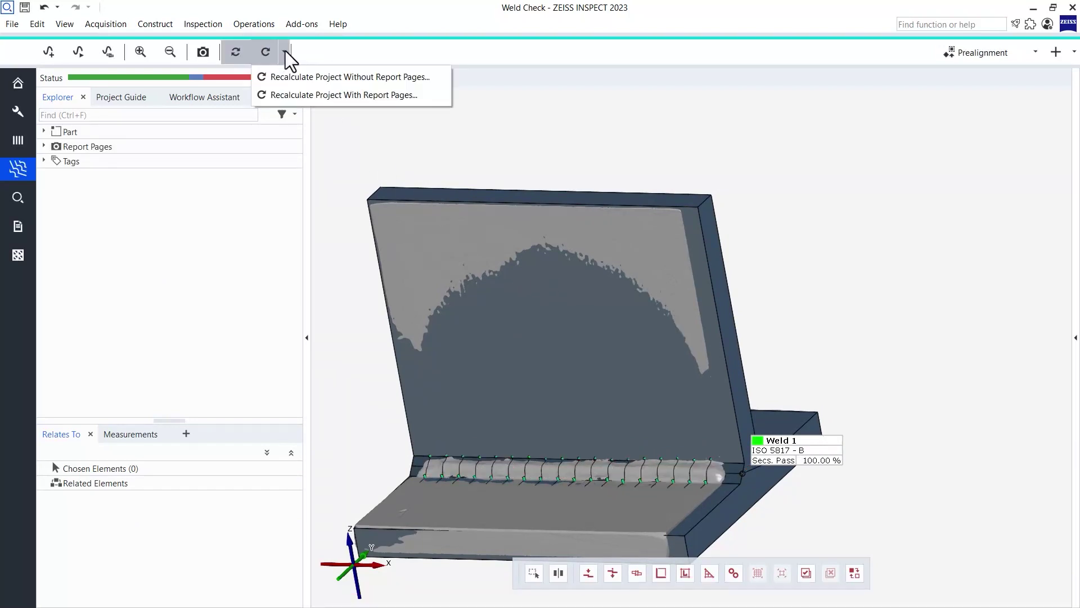
{"action": "left_click", "coordinate": [338, 102]}
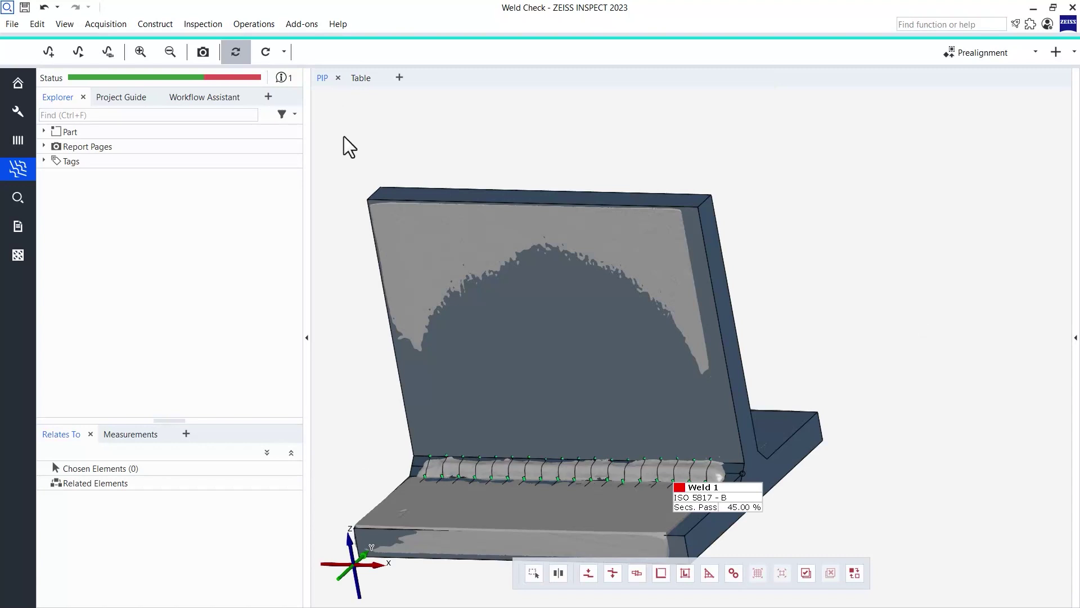
{"action": "left_click_drag", "start_coordinate": [583, 441], "coordinate": [616, 427]}
Step: Hide the CAD body so only the scan shows, and move the Weld 1 label up
{"action": "left_click", "coordinate": [44, 131]}
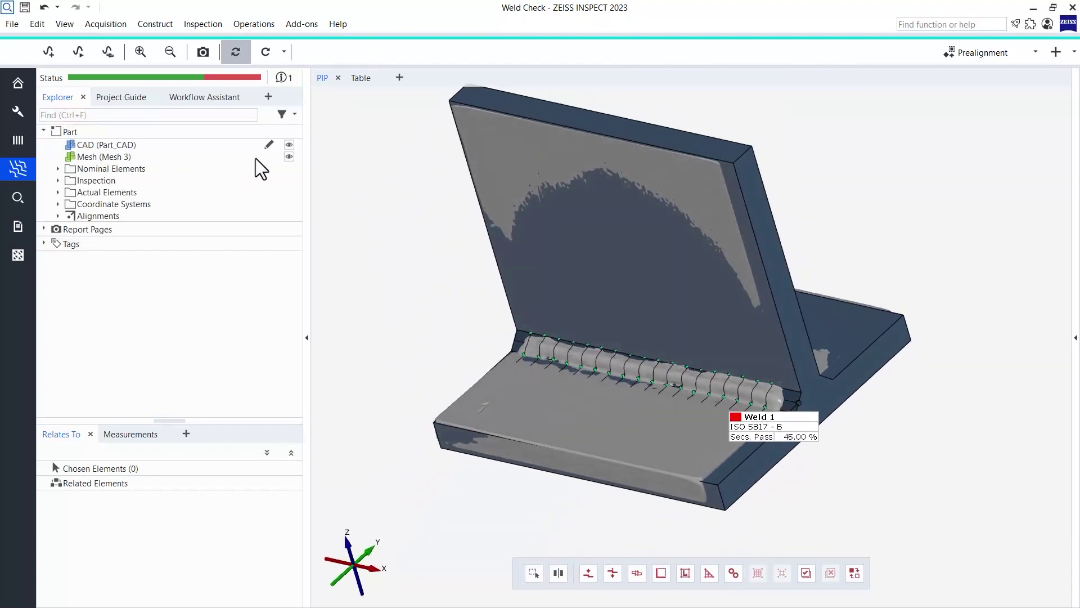
{"action": "left_click", "coordinate": [289, 145]}
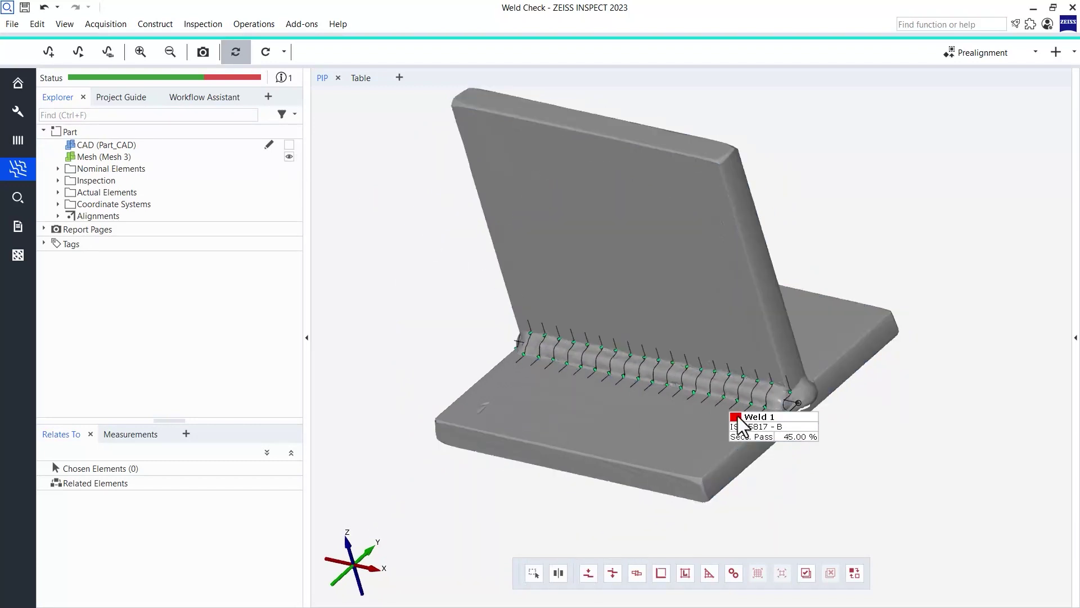
{"action": "left_click_drag", "start_coordinate": [773, 419], "coordinate": [763, 311]}
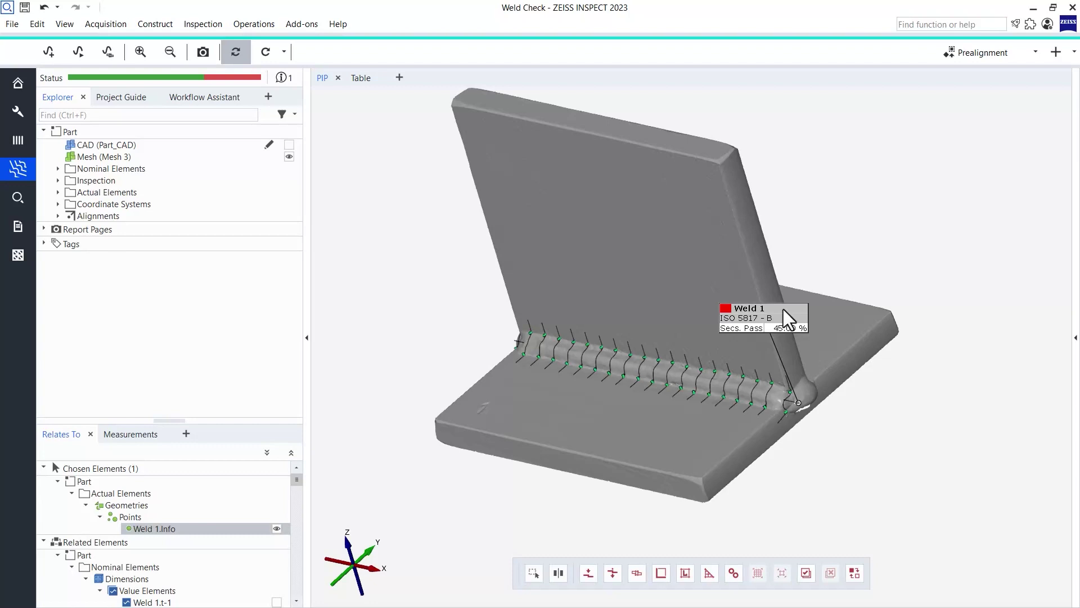
{"action": "scroll", "coordinate": [789, 407], "scroll_direction": "up", "scroll_amount": 5}
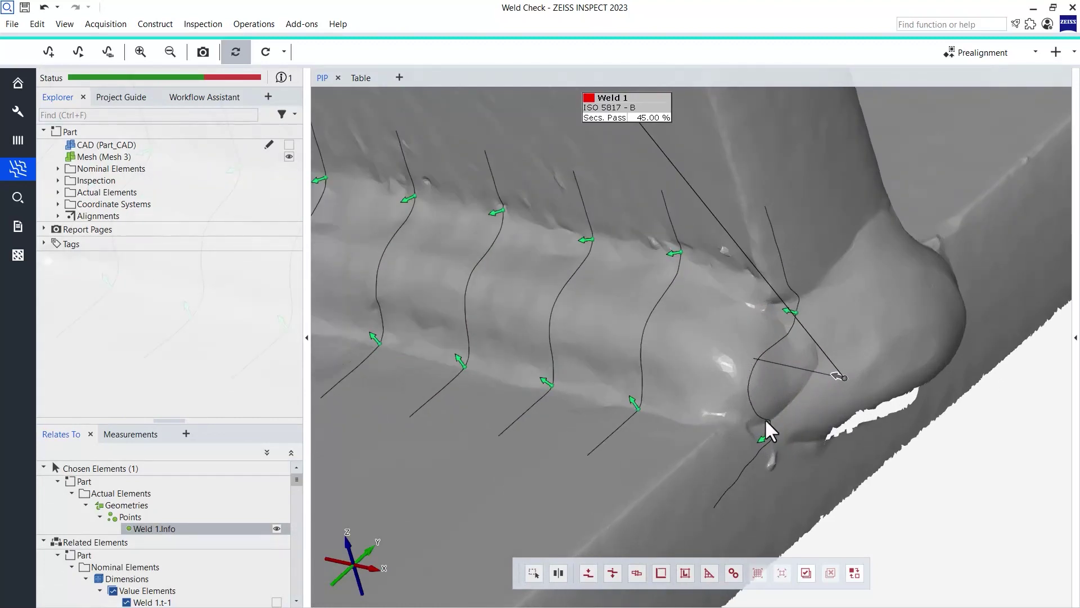
Step: Edit the weld section curve's Section distance from 6 mm to 5.8 mm and reposition the Weld 1 label
{"action": "left_click", "coordinate": [752, 373]}
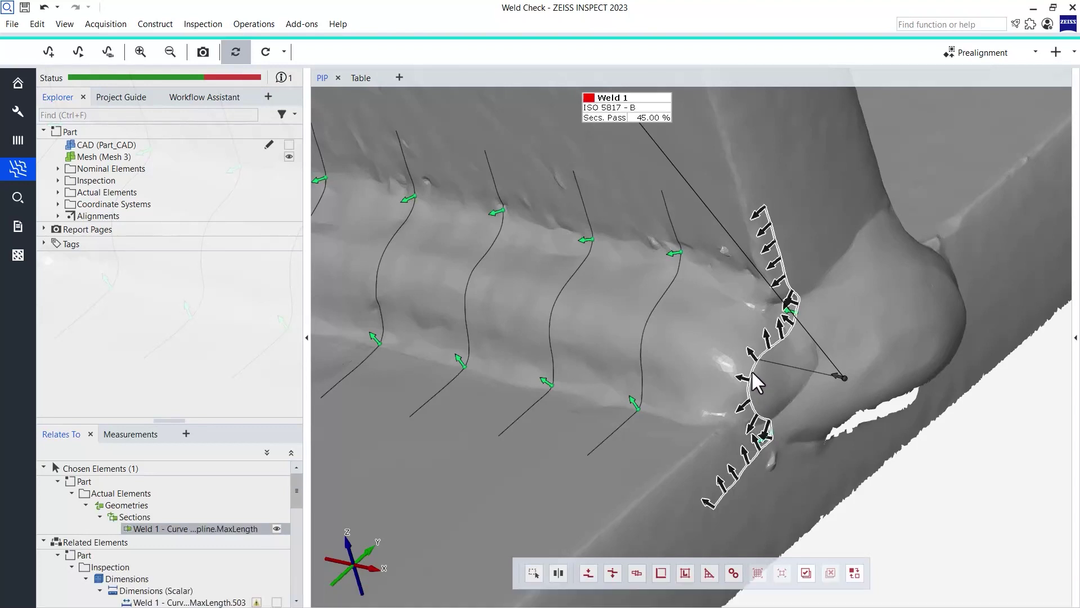
{"action": "right_click", "coordinate": [755, 383]}
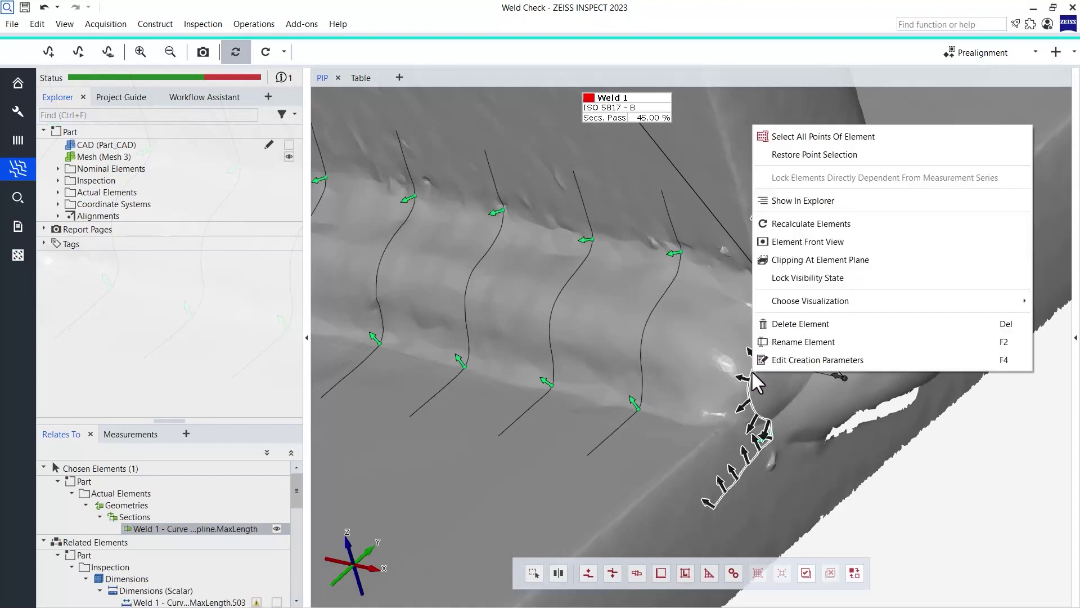
{"action": "left_click", "coordinate": [799, 360]}
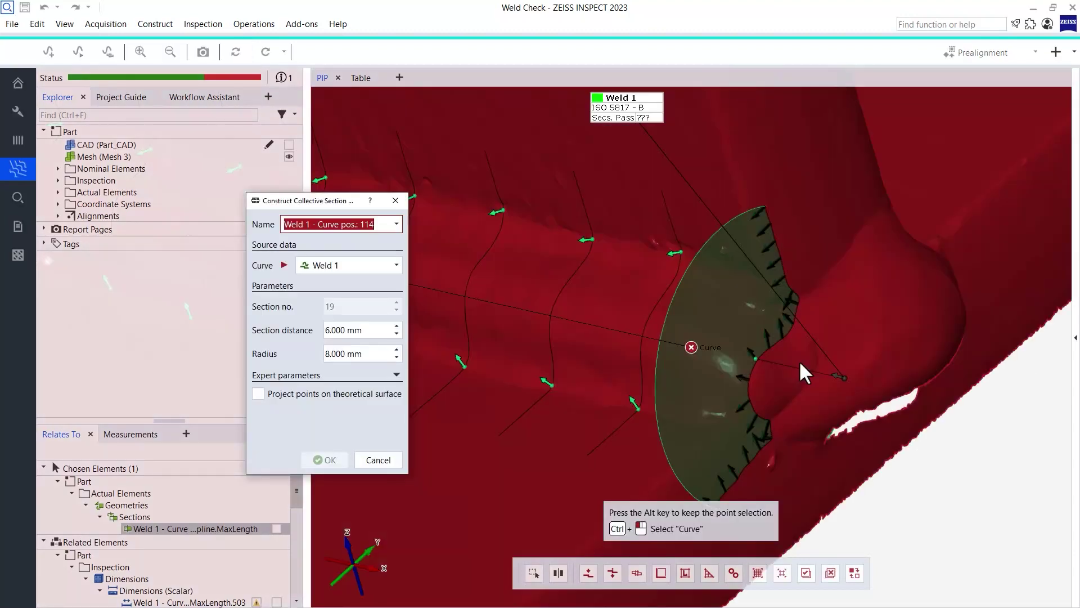
{"action": "left_click_drag", "start_coordinate": [378, 331], "coordinate": [314, 338]}
{"action": "type", "text": "5"}
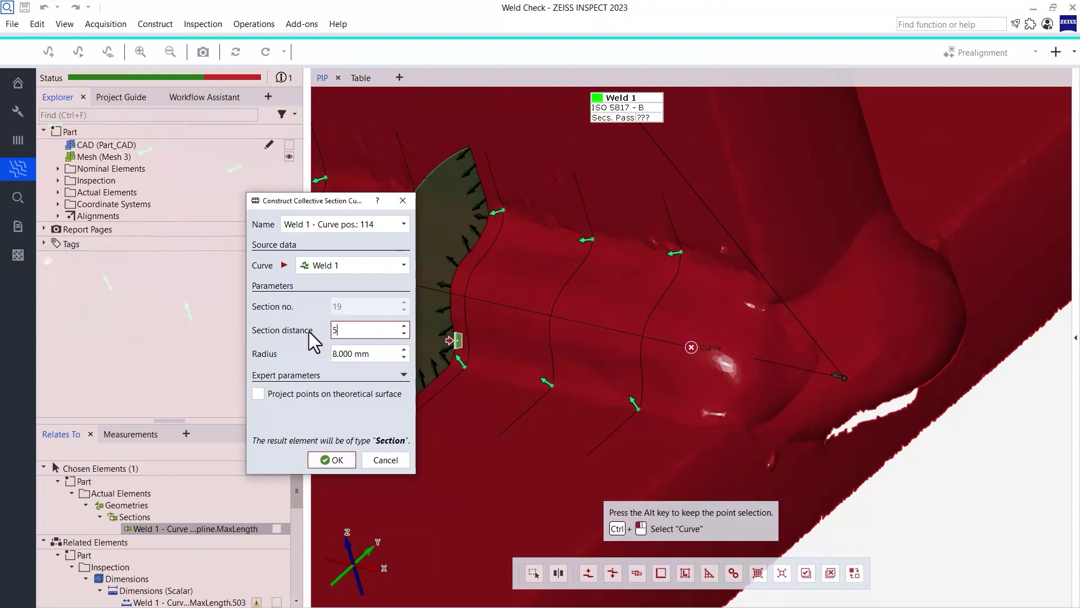
{"action": "type", "text": ".8"}
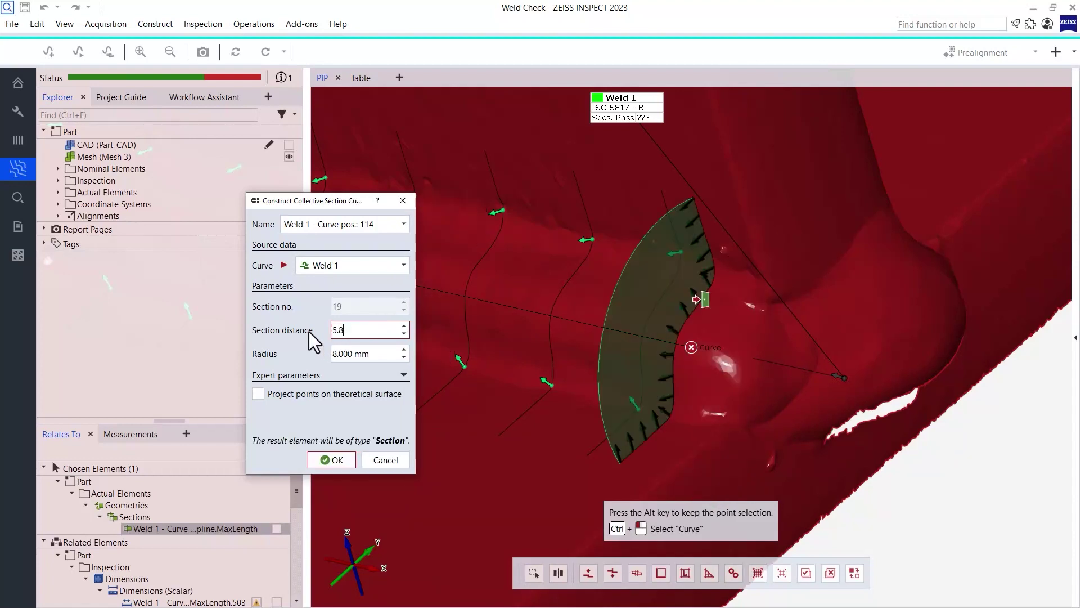
{"action": "left_click", "coordinate": [344, 459]}
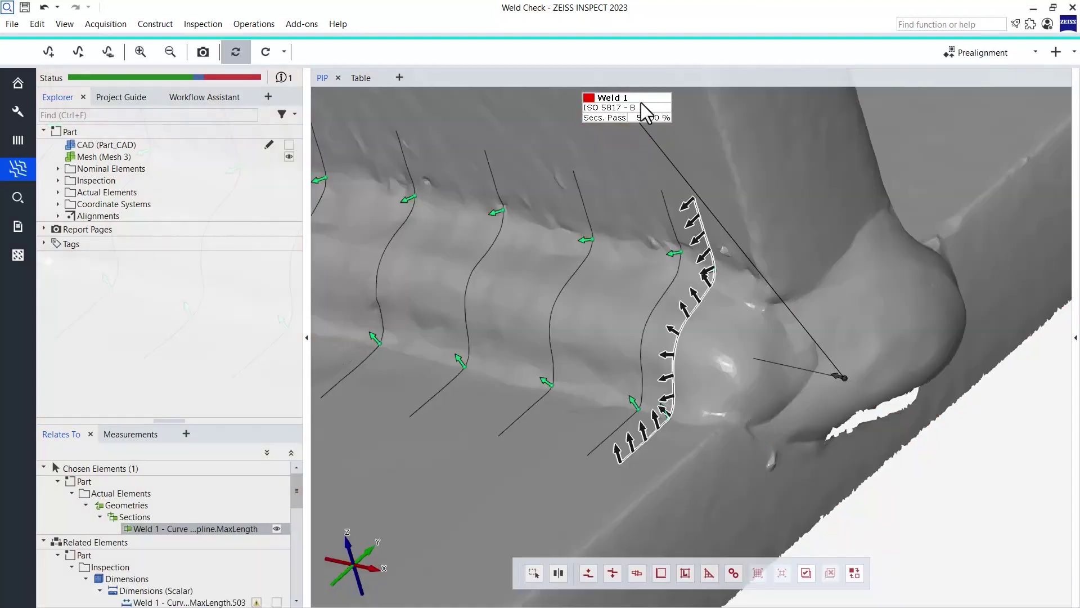
{"action": "left_click_drag", "start_coordinate": [647, 109], "coordinate": [806, 233]}
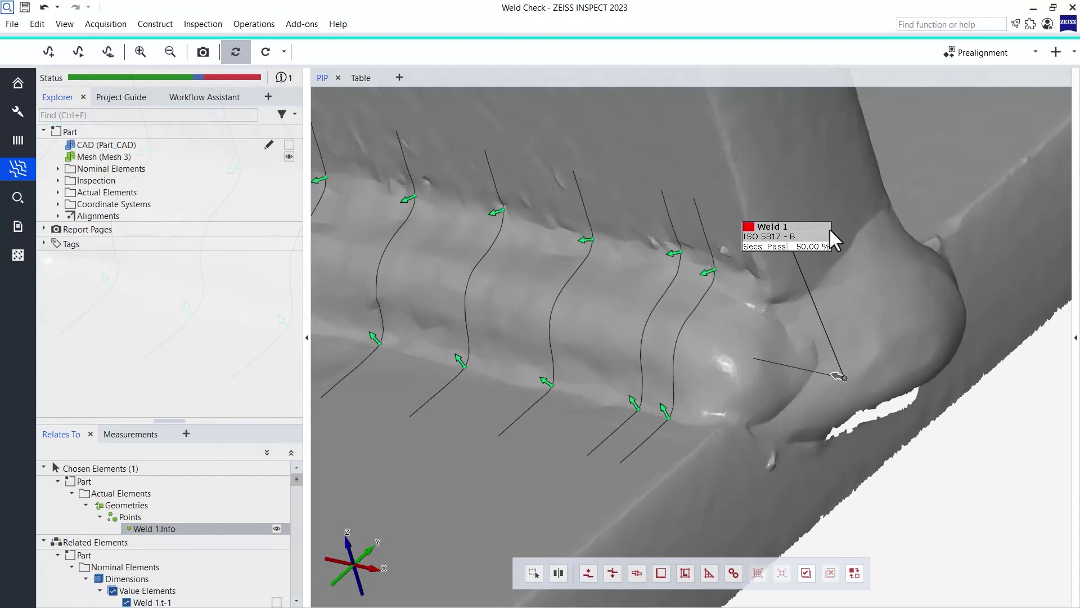